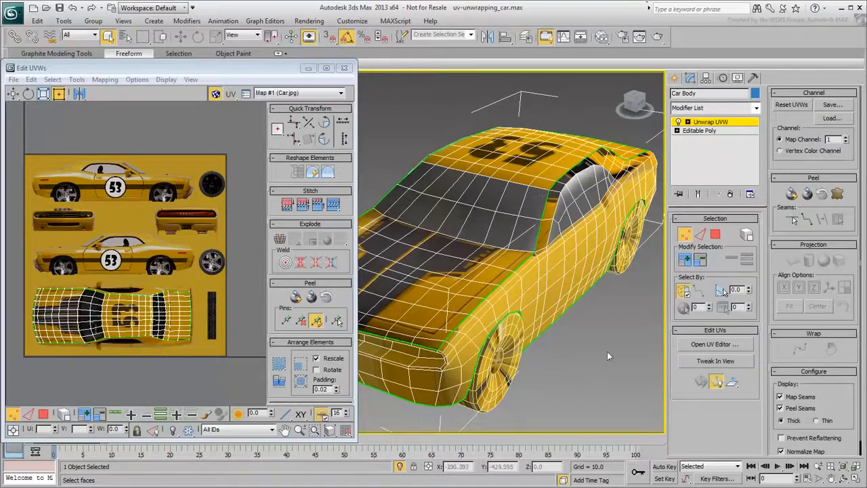
- Turn off the map seams display and switch the unwrap selection to edges on the car body
left_click(796, 400)
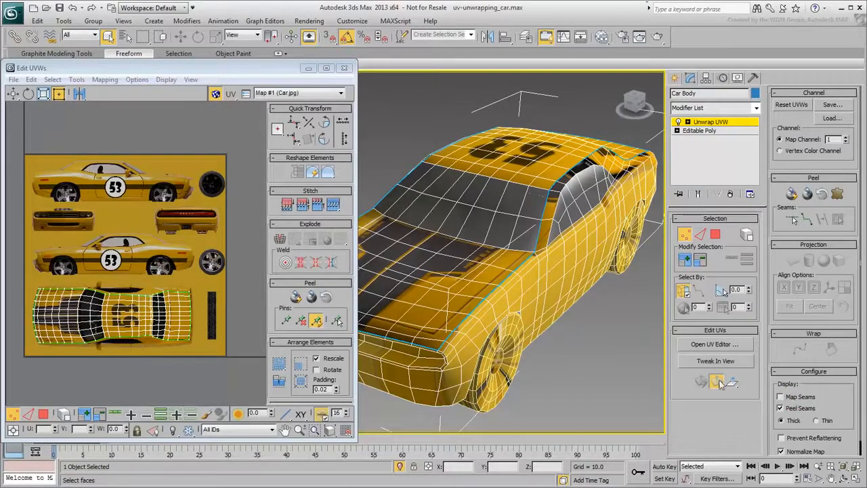
middle_click_drag(588, 332, 601, 343, "alt")
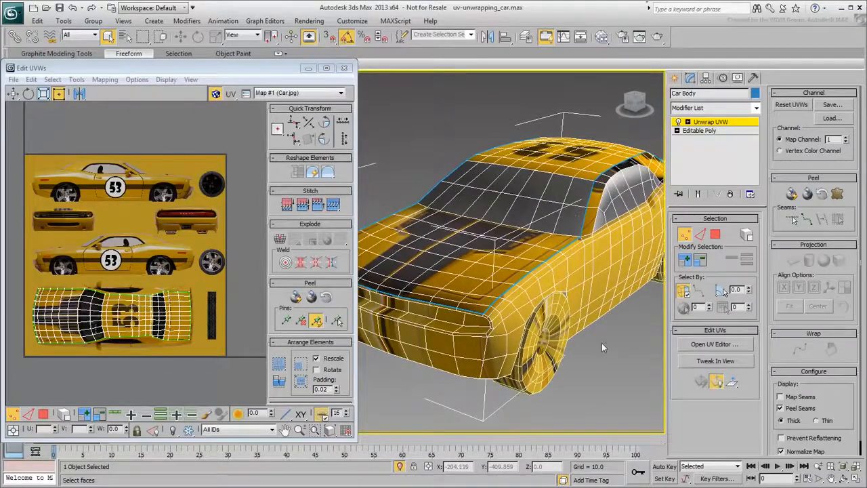
left_click(699, 235)
left_click(607, 355)
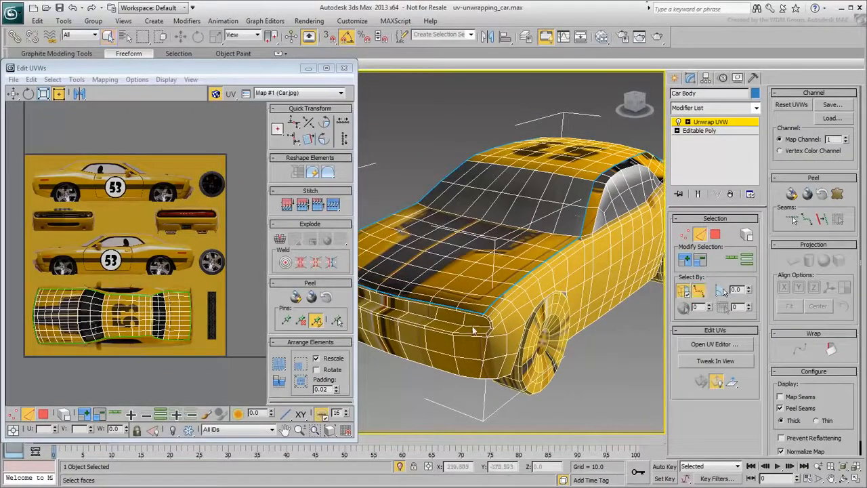
- Select the edge path from the hood corner down to the bumper's lower edge at the driver's-side front and convert it to a seam
scroll(477, 327, "up", 4)
scroll(480, 325, "down", 4)
middle_click_drag(481, 325, 482, 271)
scroll(482, 271, "up", 4)
middle_click_drag(552, 261, 496, 242)
left_click(521, 271)
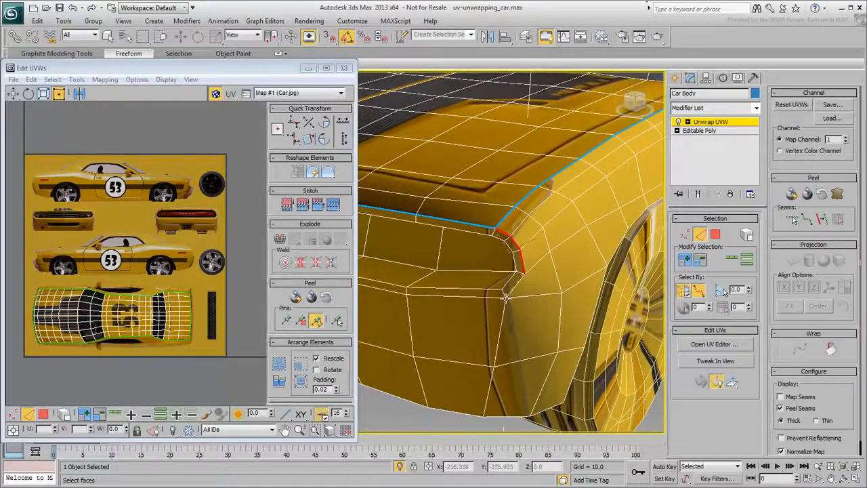
left_click(482, 418)
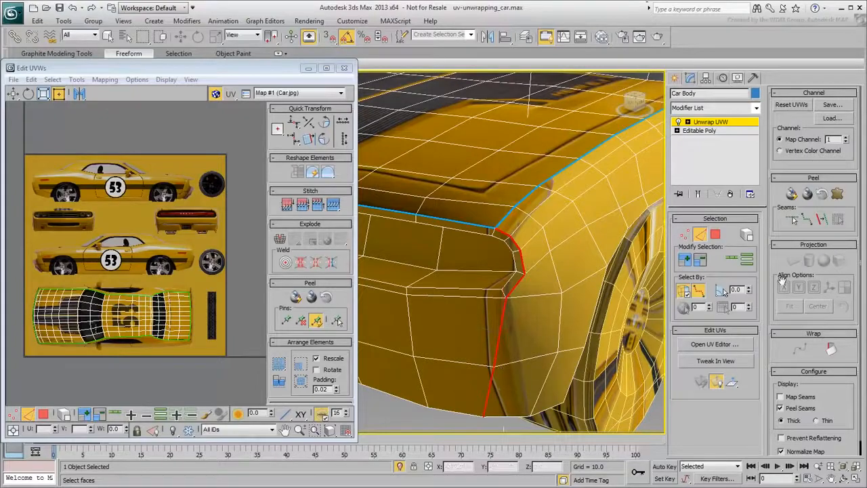
left_click(822, 219)
- Select the matching edge path down the passenger-side front corner and convert it to a peel seam
middle_click_drag(440, 280, 491, 273, "alt")
scroll(502, 278, "down", 5)
middle_click_drag(432, 279, 609, 292, "alt")
scroll(607, 295, "up", 4)
middle_click_drag(559, 284, 559, 220)
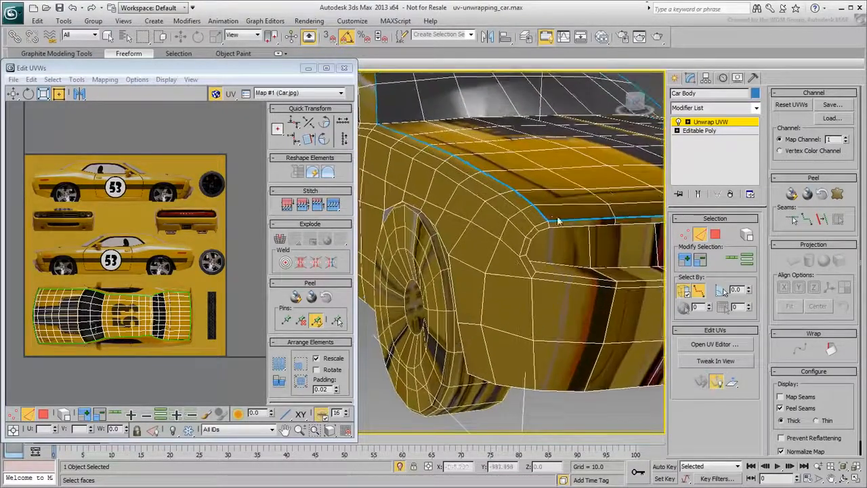
left_click(535, 391)
left_click(822, 219)
- Select the edge path from the trunk corner down to the bumper's lower edge at the driver's-side rear and make it a seam
scroll(495, 283, "down", 5)
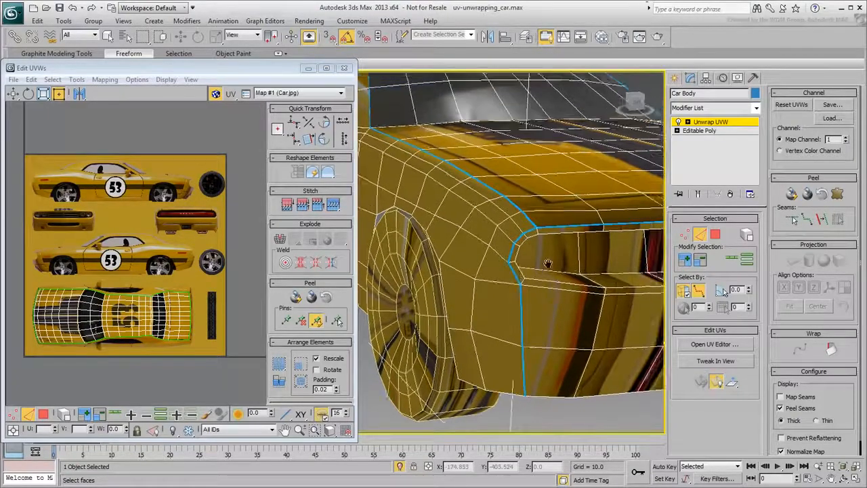
scroll(522, 278, "up", 1)
middle_click_drag(547, 278, 509, 245, "alt")
scroll(447, 291, "up", 4)
scroll(460, 288, "up", 1)
left_click(605, 192)
left_click(559, 348)
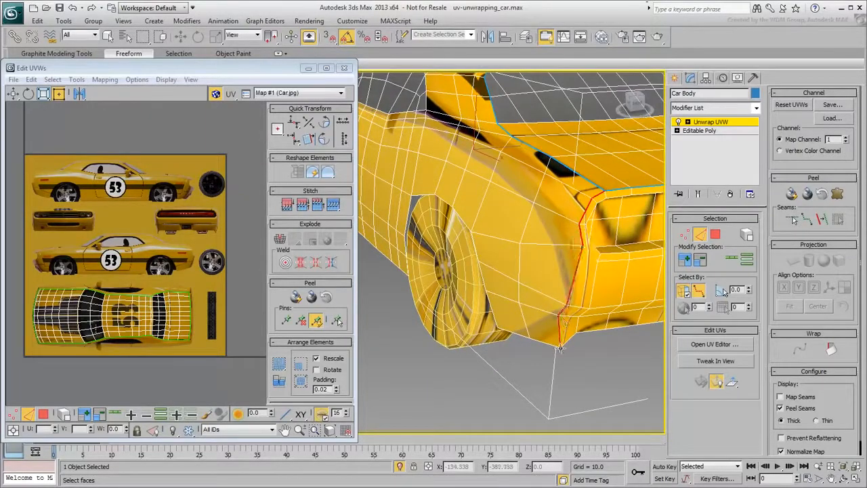
- Select the edge path down the passenger-side rear corner and convert it to a peel seam
middle_click_drag(620, 295, 472, 242, "alt")
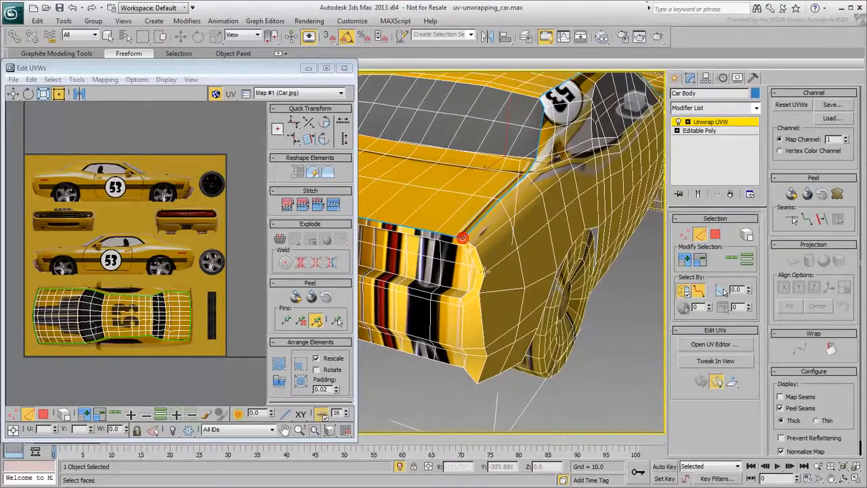
left_click(476, 383)
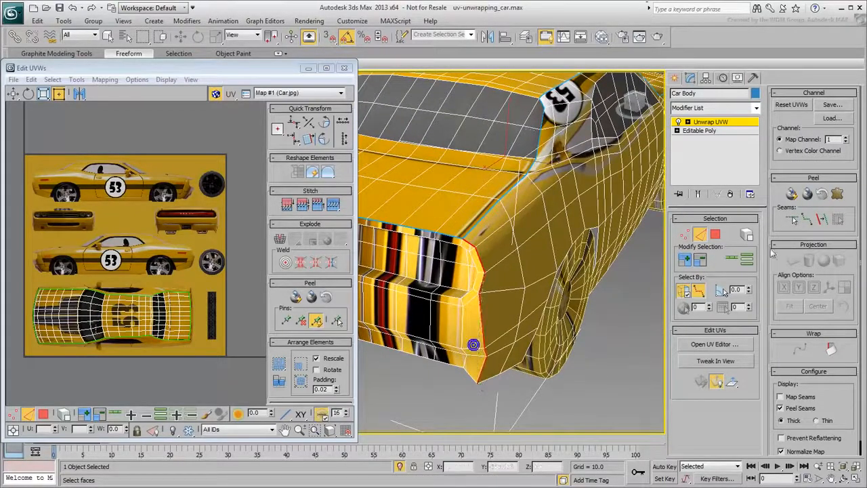
left_click(820, 219)
- Select one polygon on the driver's-side door and expand the face selection to the seams
scroll(463, 305, "down", 5)
middle_click_drag(448, 307, 706, 297, "alt")
middle_click_drag(609, 298, 670, 306, "alt")
middle_click_drag(467, 290, 562, 328)
scroll(557, 335, "up", 5)
left_click(718, 234)
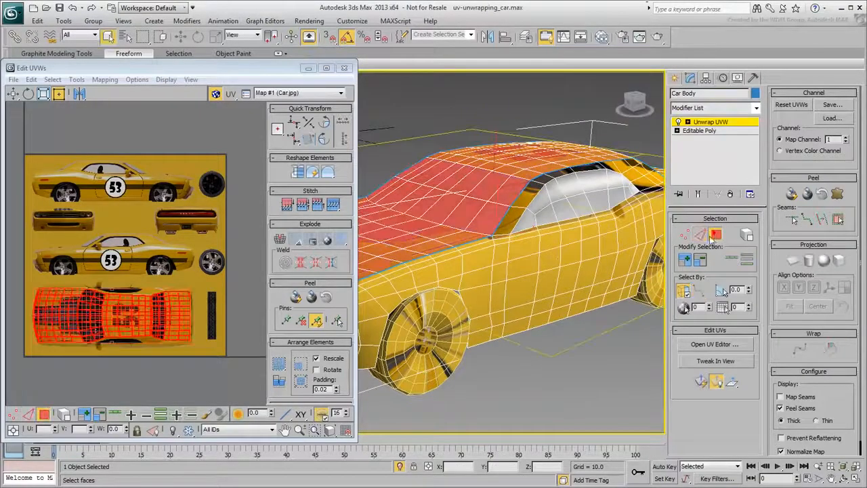
left_click(554, 263)
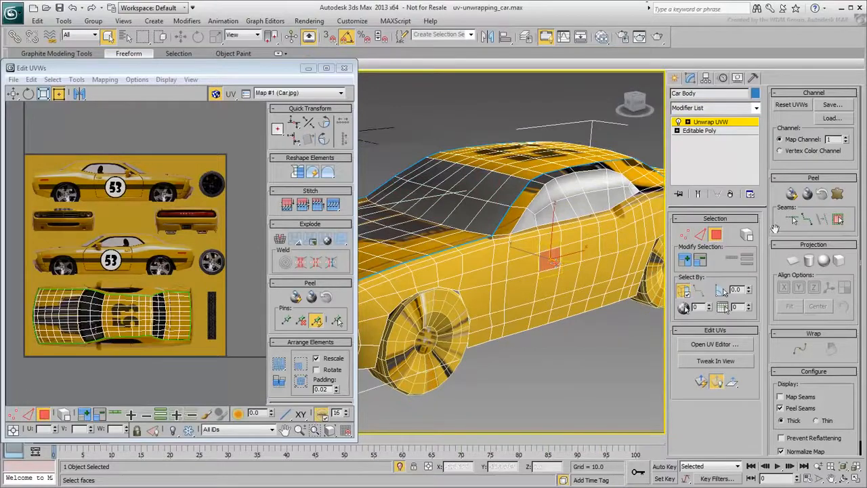
left_click(837, 219)
- Apply a planar projection aligned to the Y axis to the selected driver's-side faces
middle_click_drag(573, 317, 526, 334, "alt")
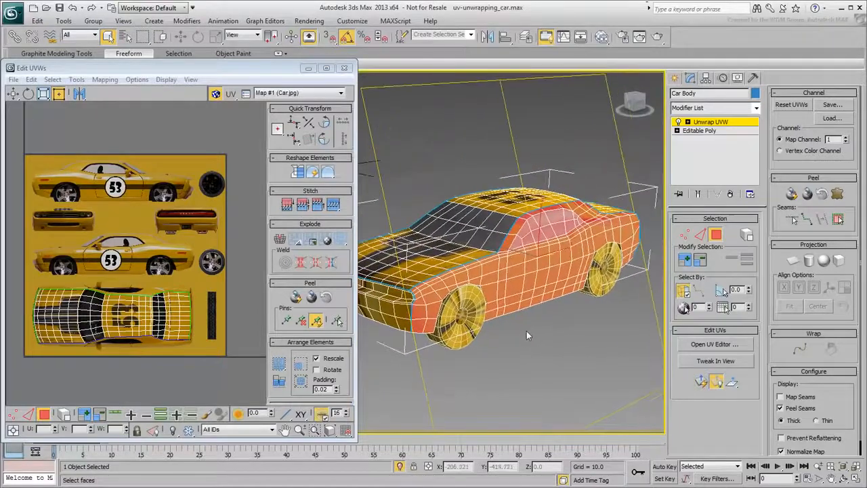
left_click(793, 262)
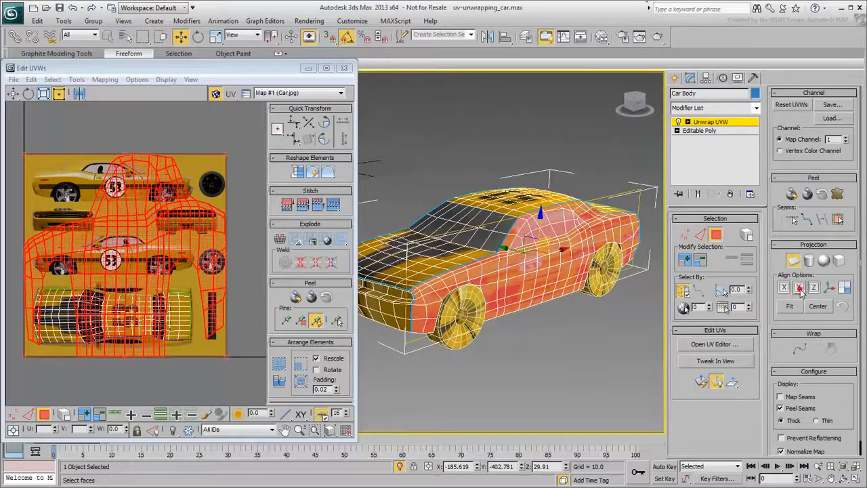
left_click(793, 263)
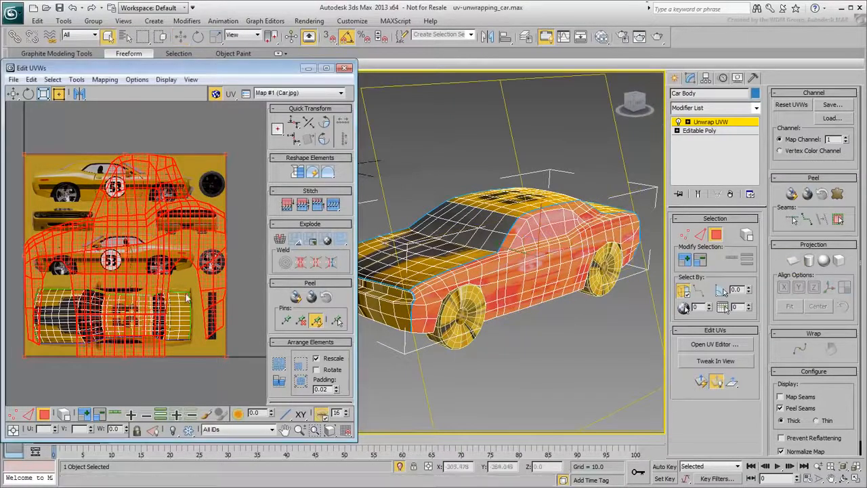
- Scale the driver's-side UV shell down onto the lower side-view picture of the car and widen the UV editor
left_click_drag(23, 358, 35, 277)
left_click_drag(226, 155, 189, 235)
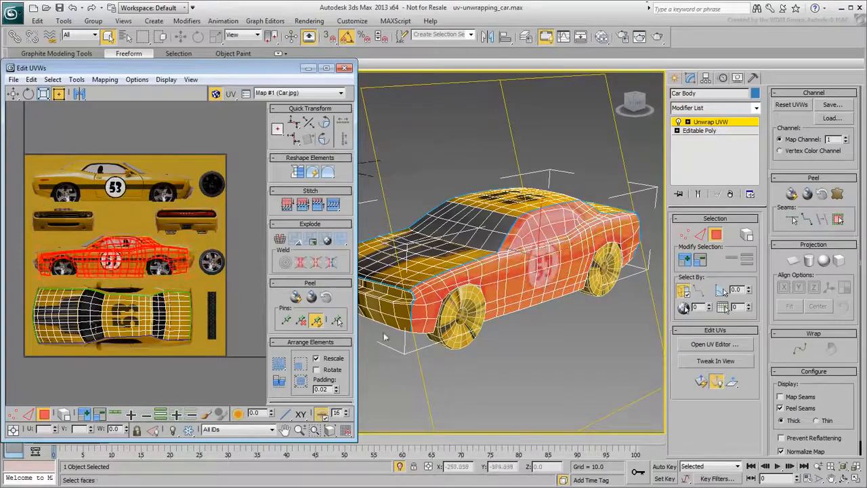
left_click_drag(353, 324, 650, 324)
scroll(259, 276, "up", 5)
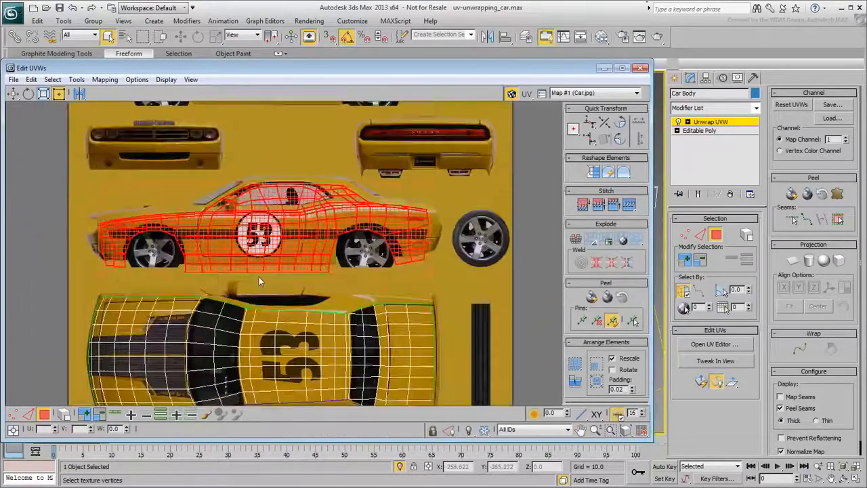
- Move and scale the side UV shell until its roof, sill and wheel arches line up with the side-view picture
middle_click_drag(195, 263, 232, 298)
left_click_drag(237, 282, 233, 267)
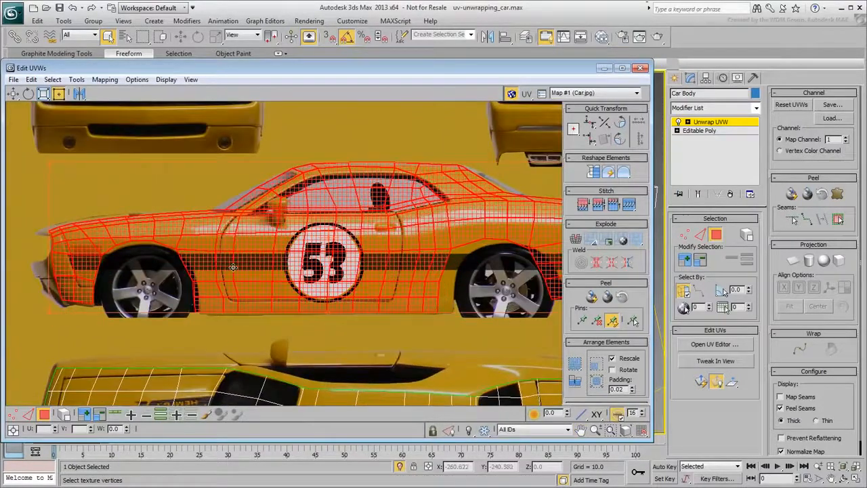
left_click_drag(48, 163, 49, 167)
middle_click_drag(380, 203, 230, 214)
mouse_move(466, 177)
left_mouse_down()
mouse_move(459, 181)
mouse_move(477, 178)
left_mouse_up()
middle_click_drag(219, 328, 296, 320)
middle_click_drag(143, 344, 228, 336)
- Switch to UV vertices and stretch the front fender and bumper vertices slightly toward the nose of the pictured car
left_click(12, 414)
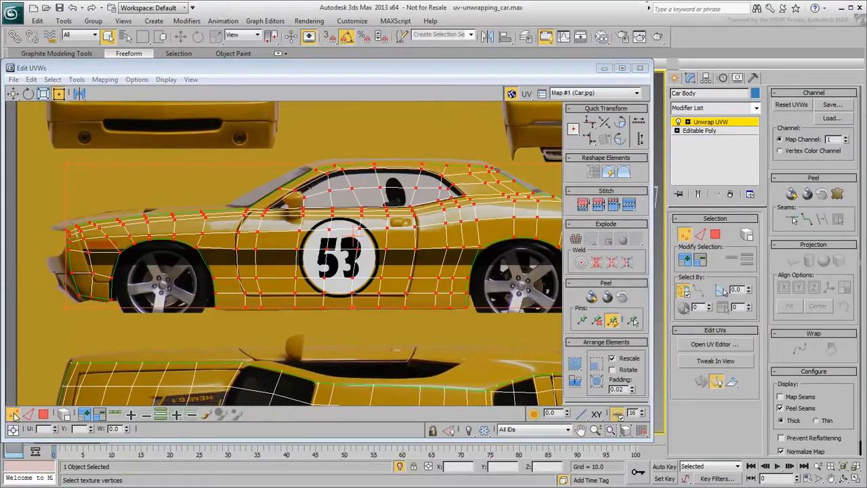
left_click_drag(342, 239, 352, 230)
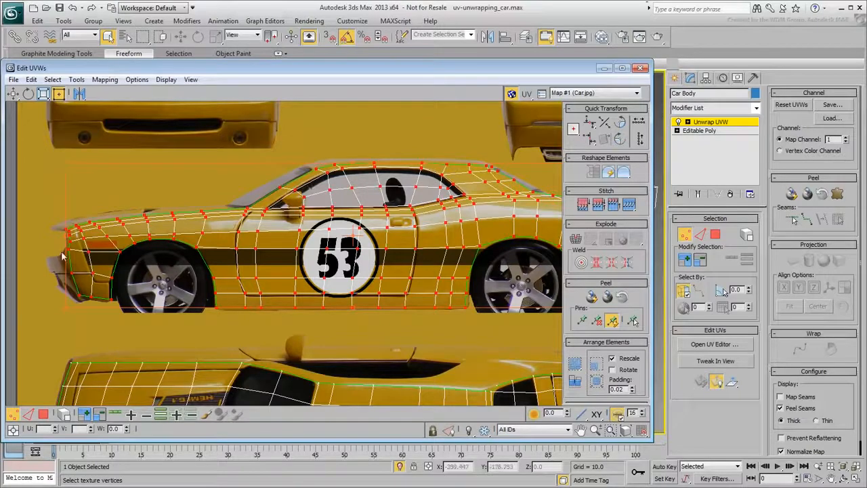
left_click_drag(240, 163, 216, 173)
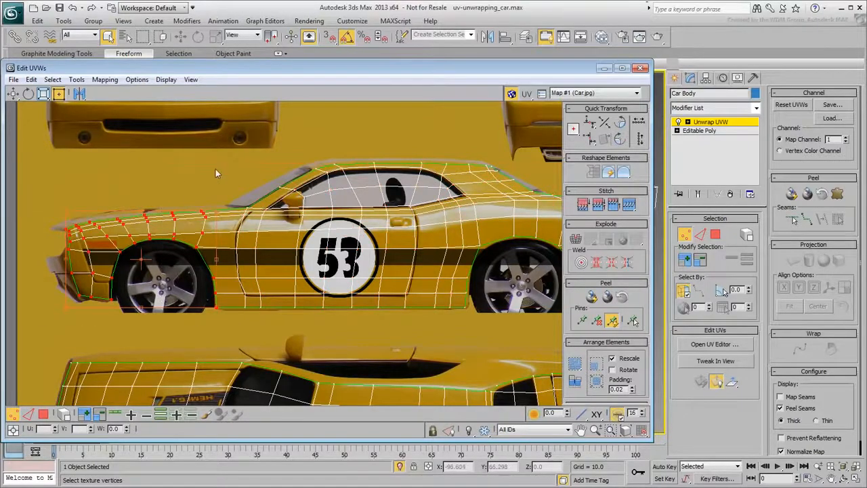
left_click_drag(66, 309, 62, 309)
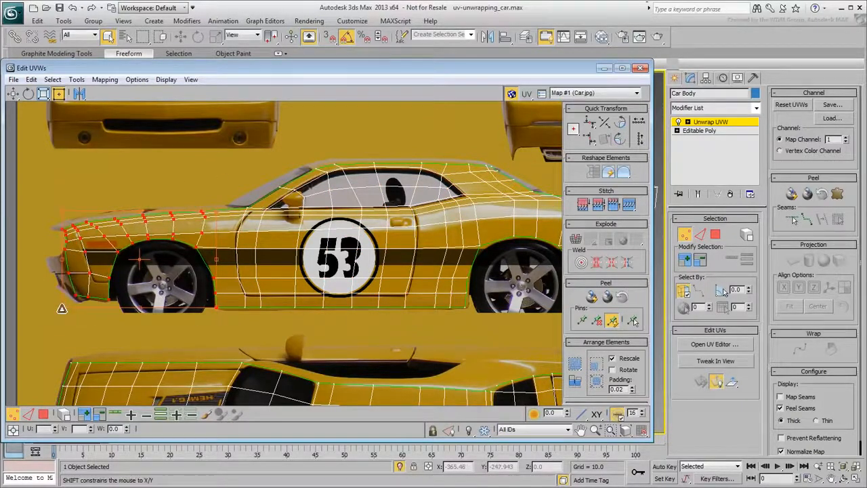
- Select the vertices behind the rear wheel and scale them to fit the rear end of the pictured car
middle_click_drag(468, 260, 338, 271)
left_click_drag(422, 309, 510, 207)
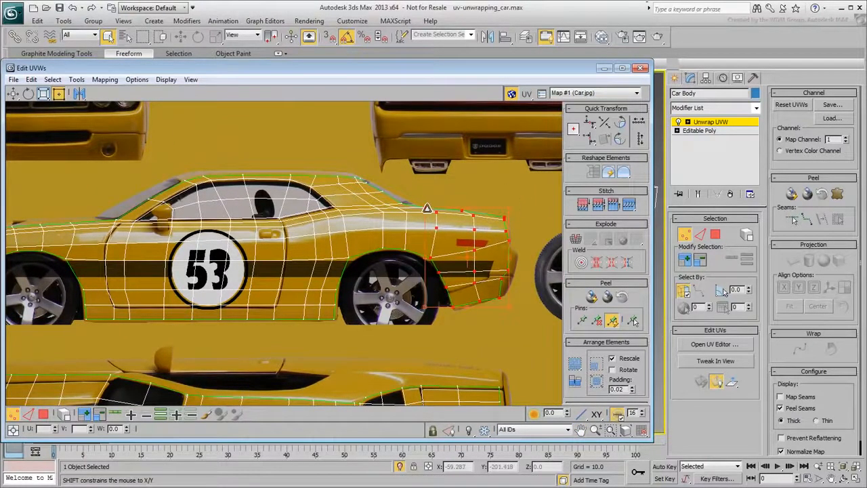
scroll(516, 237, "up", 4)
scroll(515, 233, "down", 5)
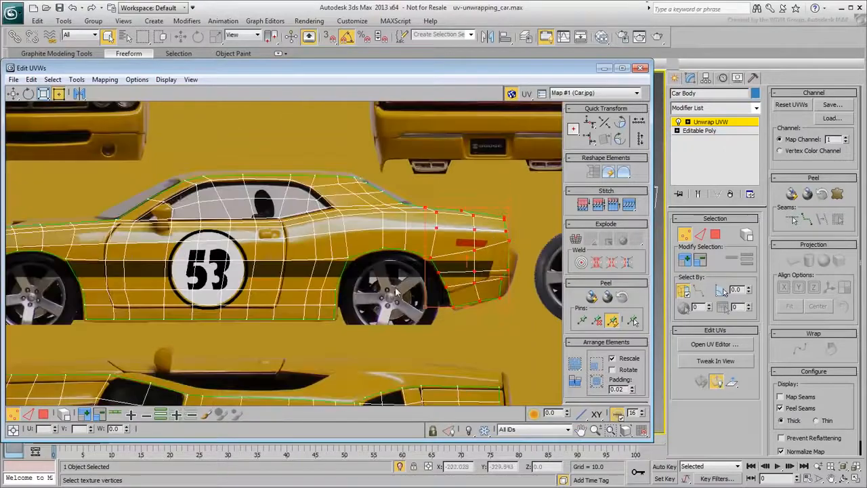
- Select only the beltline vertices below the side windows and squash them slightly to match the window's lower edge
middle_click_drag(332, 320, 383, 320)
scroll(261, 199, "up", 3)
middle_click_drag(261, 199, 247, 236)
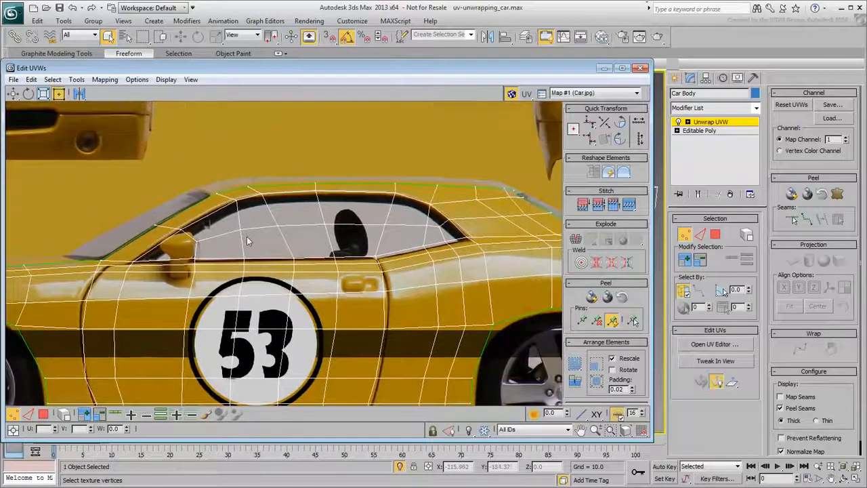
left_click_drag(296, 275, 479, 234)
left_click_drag(156, 186, 216, 252, "alt")
left_click_drag(479, 237, 478, 242)
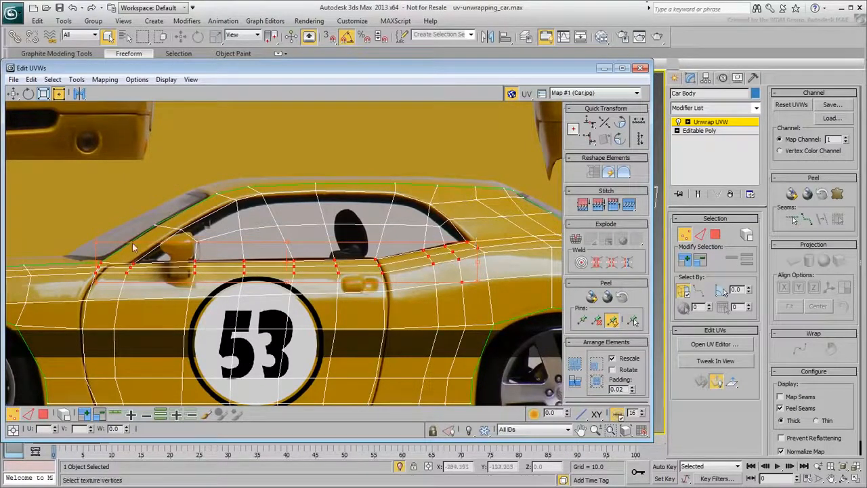
- Adjust the vertices at the mirror, windshield pillar, roofline and rear window corner to follow the pictured side window
left_click(122, 208)
left_click_drag(132, 264, 113, 283)
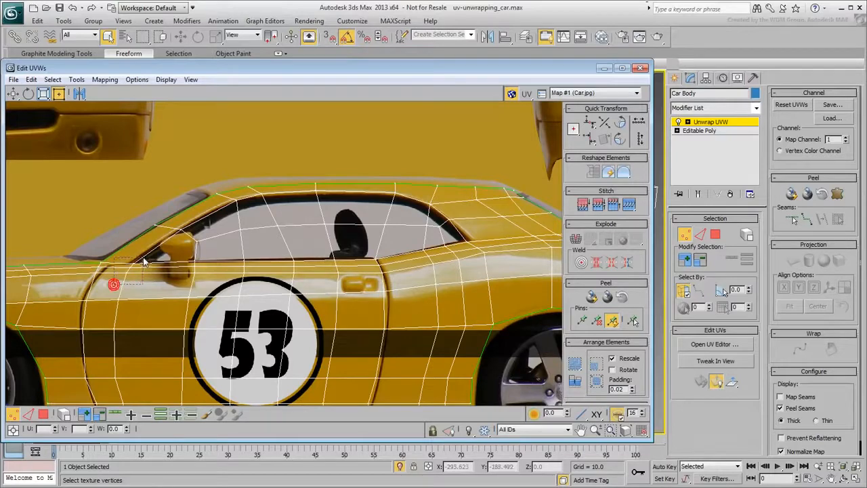
left_click(177, 228)
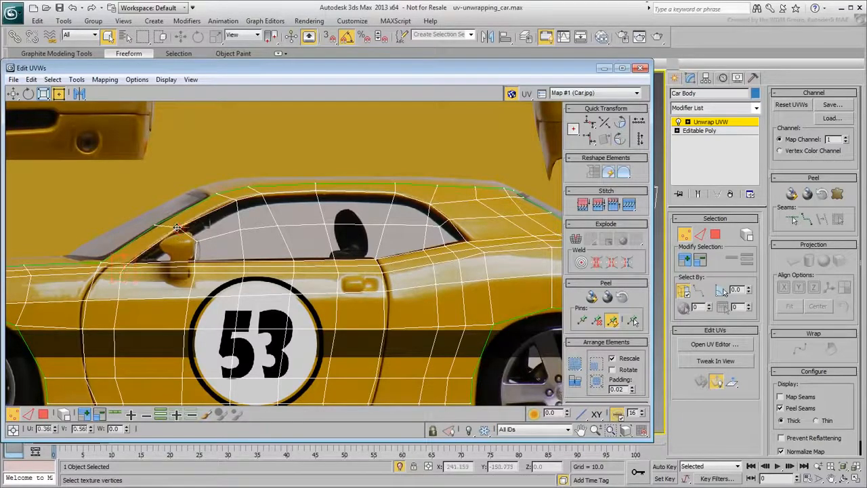
left_click_drag(447, 171, 238, 197)
left_click(469, 240)
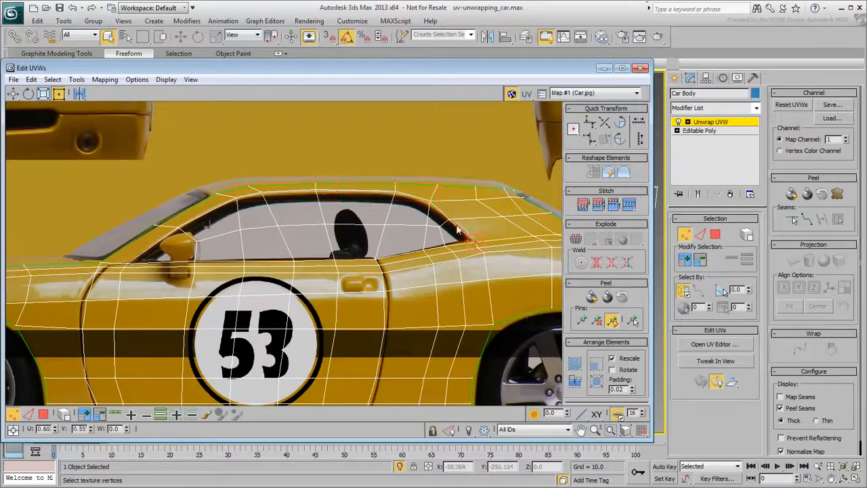
- Reposition the rear pillar vertices to follow the pictured rear window and roof edge
middle_click_drag(517, 208, 323, 208)
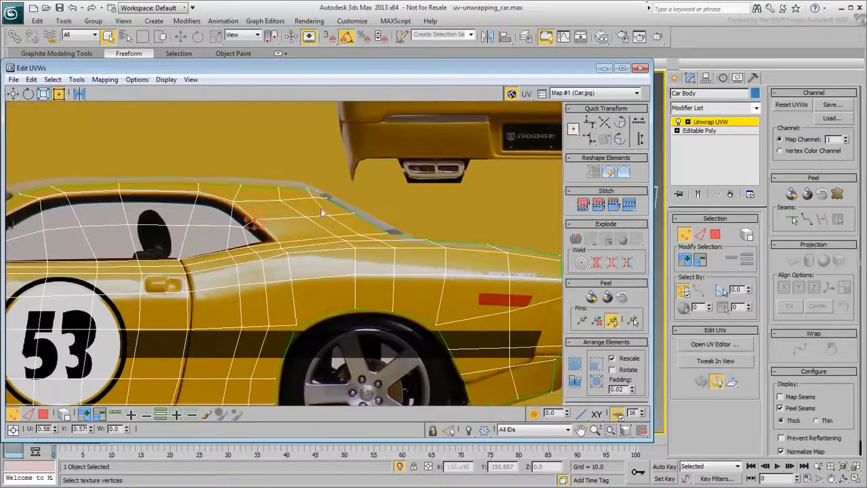
scroll(321, 205, "up", 1)
left_click_drag(380, 239, 384, 235)
left_click_drag(361, 183, 355, 185)
- Select the upper rear fender vertices and scale them slightly to match the pictured trunk line
middle_click_drag(463, 207, 317, 203)
left_click_drag(318, 204, 536, 304)
left_click_drag(500, 247, 499, 250)
- Examine the fitted side UVs and the textured car in the viewport with the edged-faces display off and on
middle_click_drag(244, 285, 265, 271)
scroll(264, 271, "down", 2)
scroll(276, 273, "down", 2)
middle_click_drag(208, 288, 341, 272)
scroll(341, 272, "down", 1)
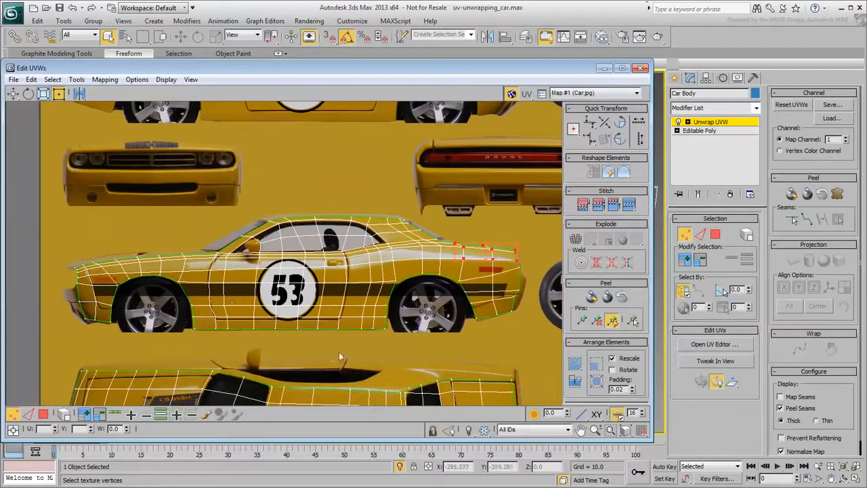
left_click_drag(652, 336, 275, 337)
middle_click_drag(503, 330, 560, 308)
key("F4")
key("F4")
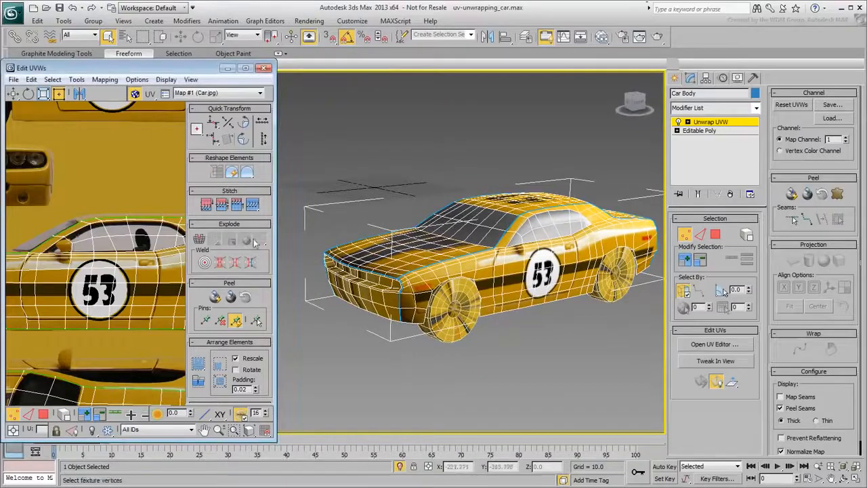
- Select one polygon on the passenger-side door and expand the face selection to the seams
left_click_drag(271, 302, 406, 303)
scroll(228, 310, "down", 5)
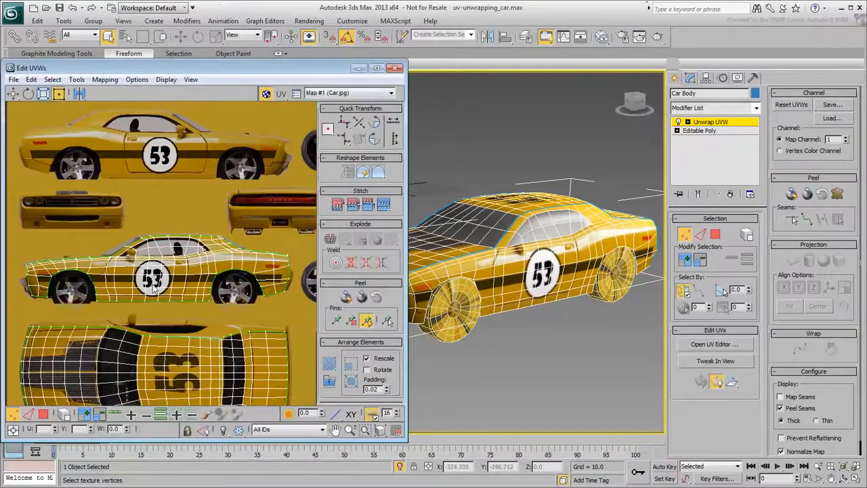
key("3")
left_click(534, 300)
left_click(508, 329)
middle_click_drag(508, 330, 479, 267, "alt")
left_click(480, 266)
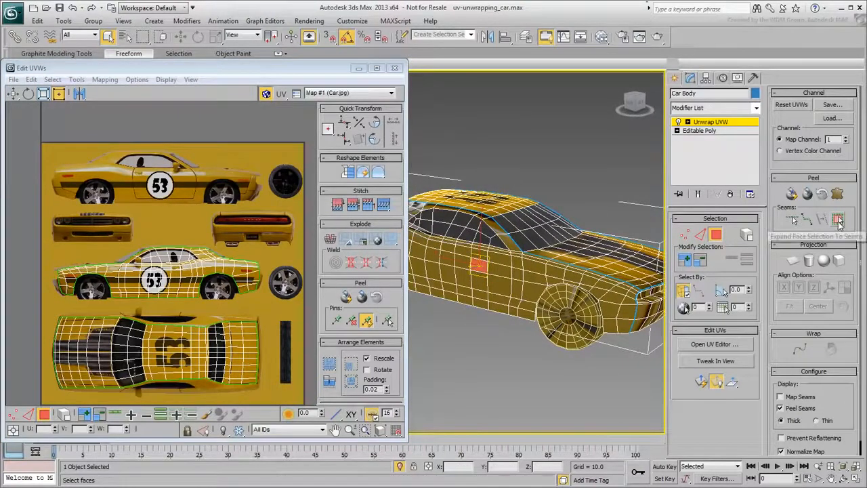
left_click(838, 219)
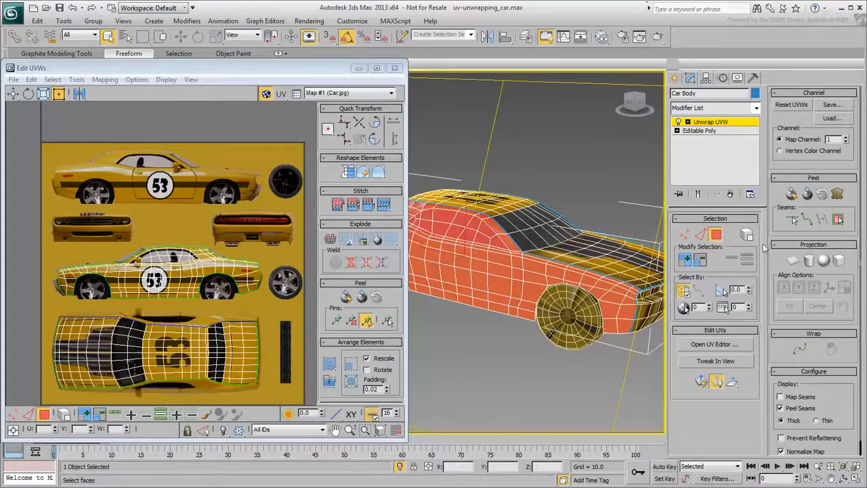
- Planar-map the selected passenger-side faces aligned to the Y axis and mirror their UVs horizontally
left_click(792, 260)
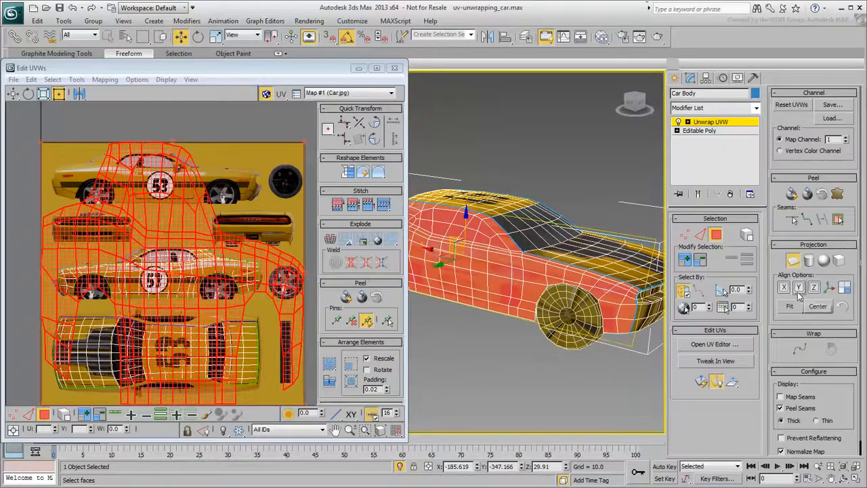
left_click(799, 288)
left_click(793, 261)
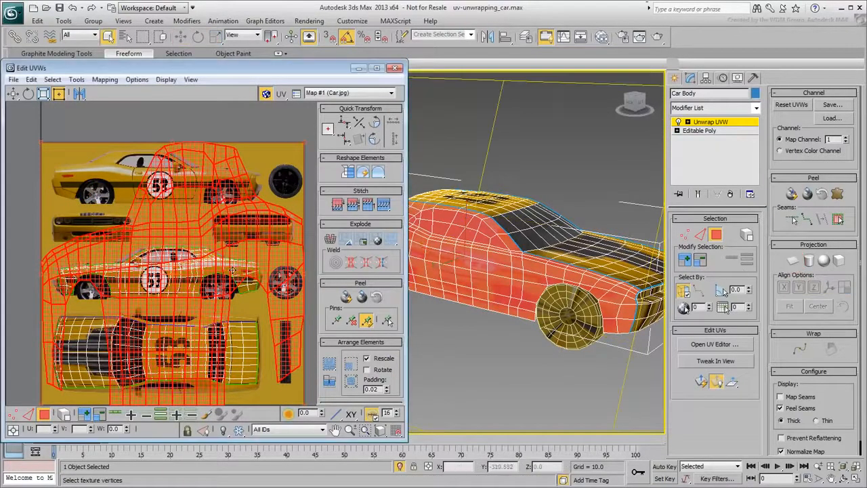
scroll(189, 258, "down", 5)
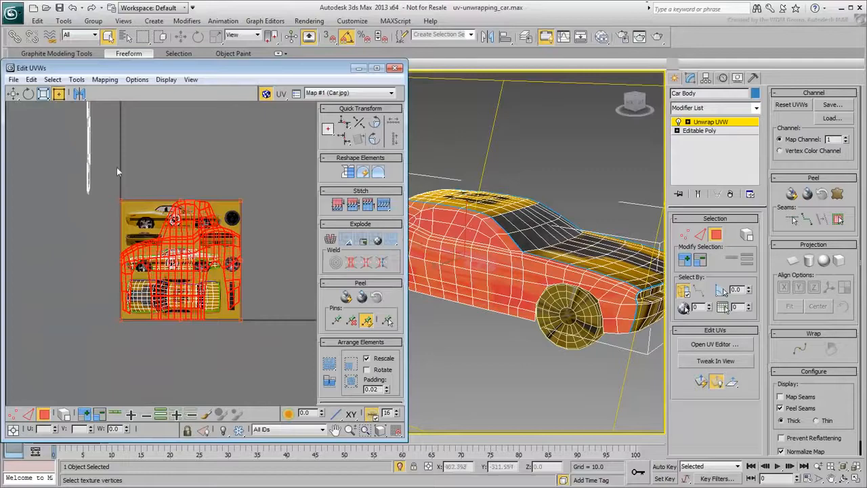
left_click(80, 94)
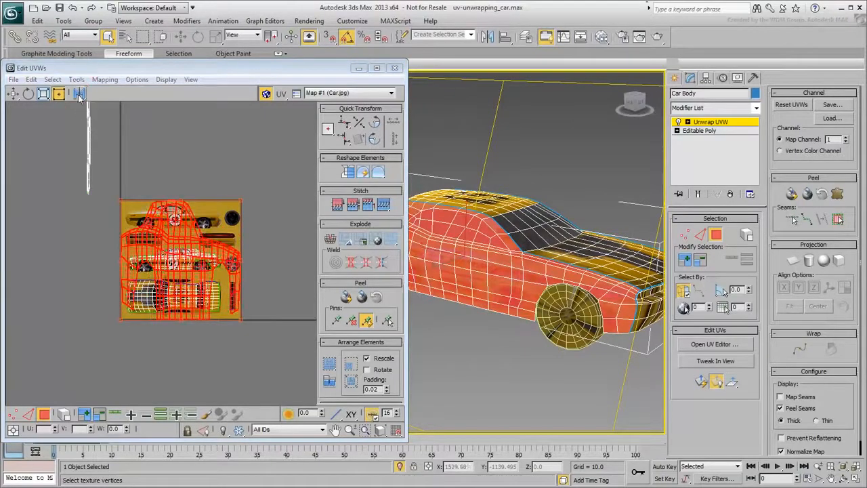
- Scale the mirrored side shell down onto the texture's upper side view of the car
left_click_drag(241, 320, 217, 225)
left_click_drag(121, 200, 129, 205)
scroll(162, 212, "up", 5)
left_click_drag(404, 325, 656, 325)
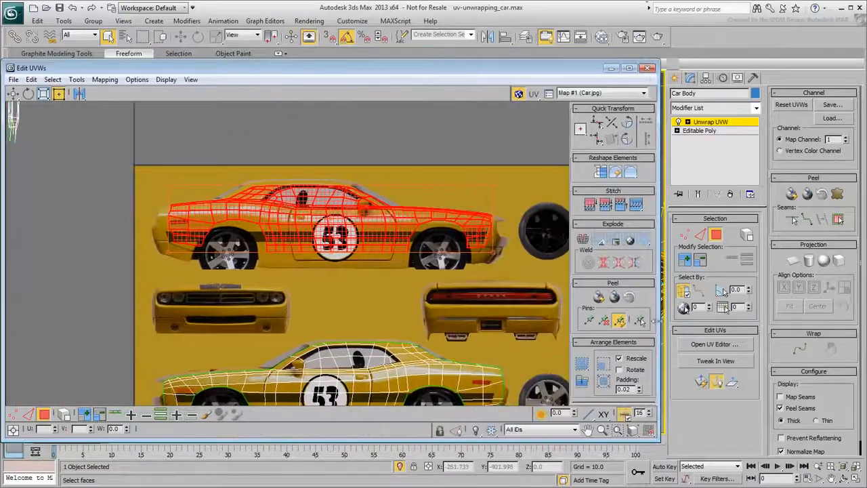
left_click_drag(168, 253, 156, 268)
left_click_drag(494, 184, 496, 182)
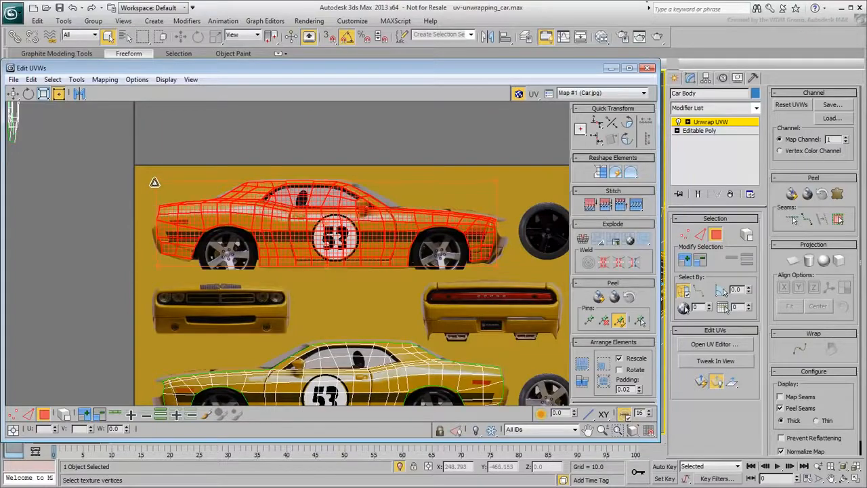
- Fine-tune the side shell's overall width and height against the pictured wheel arches and bumpers
scroll(156, 243, "up", 3)
scroll(156, 243, "up", 2)
middle_click_drag(392, 250, 296, 243)
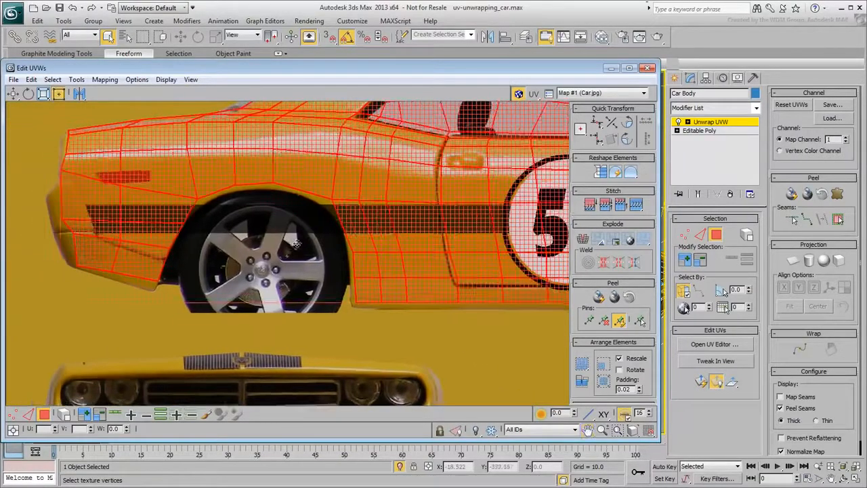
scroll(96, 193, "down", 3)
scroll(64, 149, "up", 2)
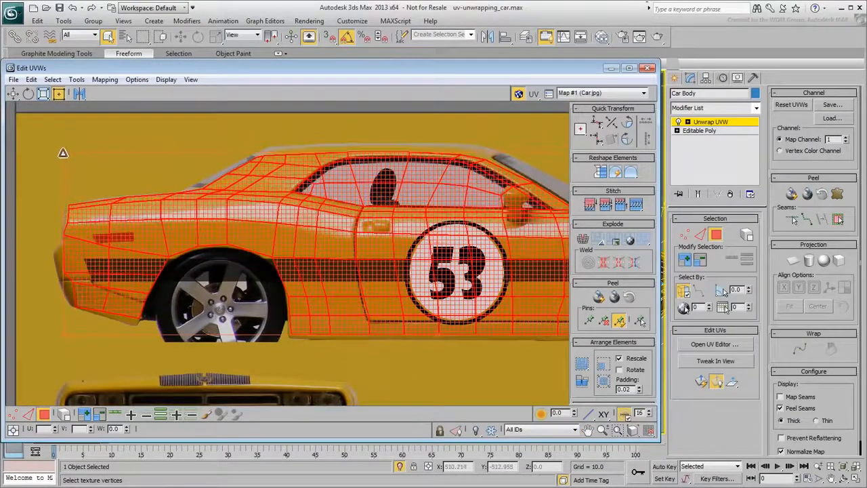
middle_click_drag(351, 298, 13, 294)
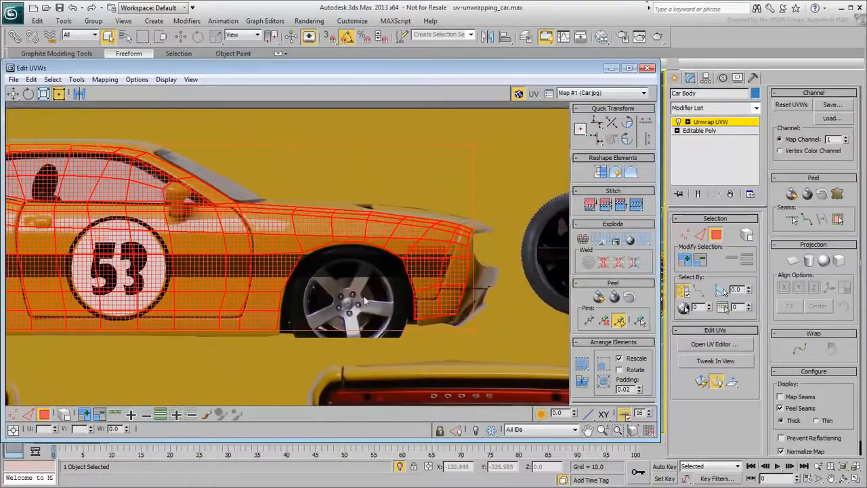
left_click_drag(474, 147, 477, 147)
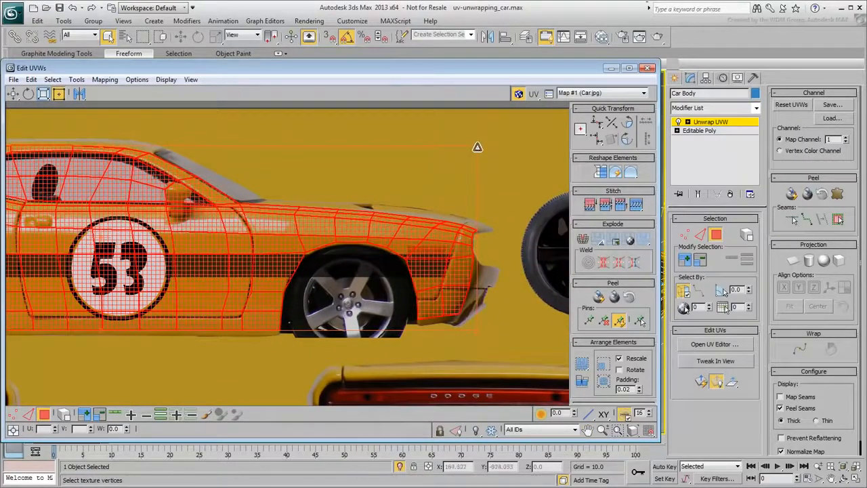
- Select the vertices around the front wheel arch and nose and scale them to match the pictured front fender
key("1")
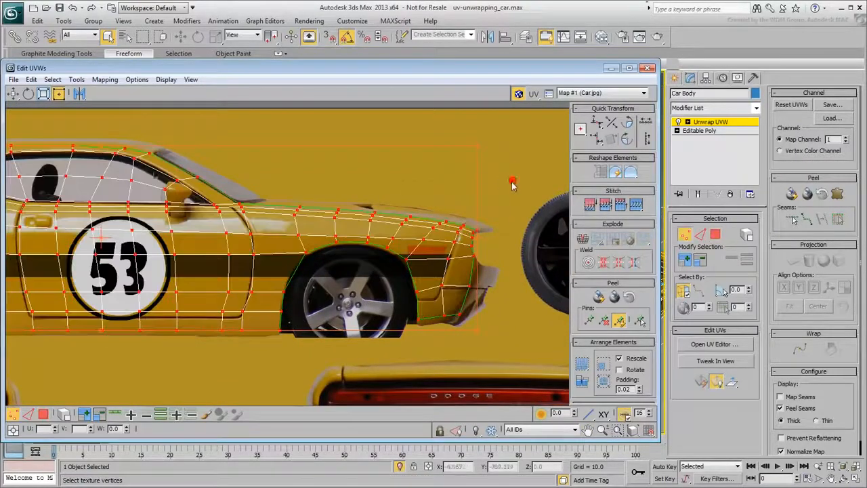
left_click_drag(270, 363, 270, 361)
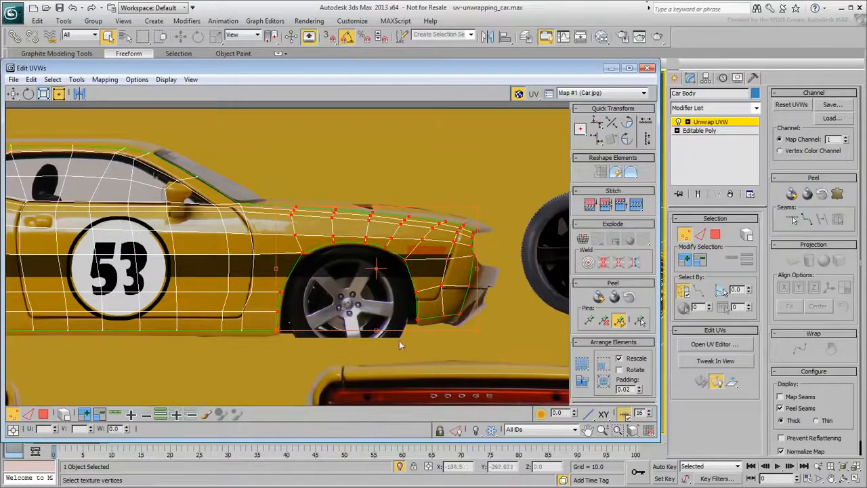
left_click_drag(532, 182, 384, 320)
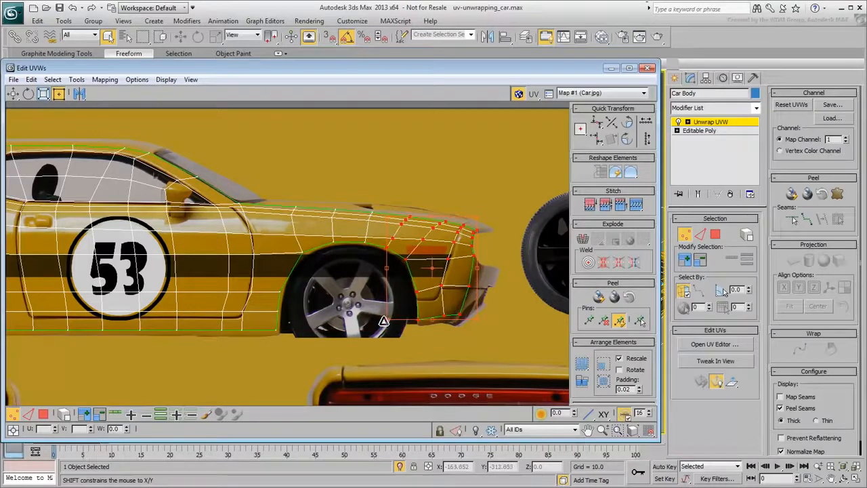
left_click_drag(476, 220, 474, 219)
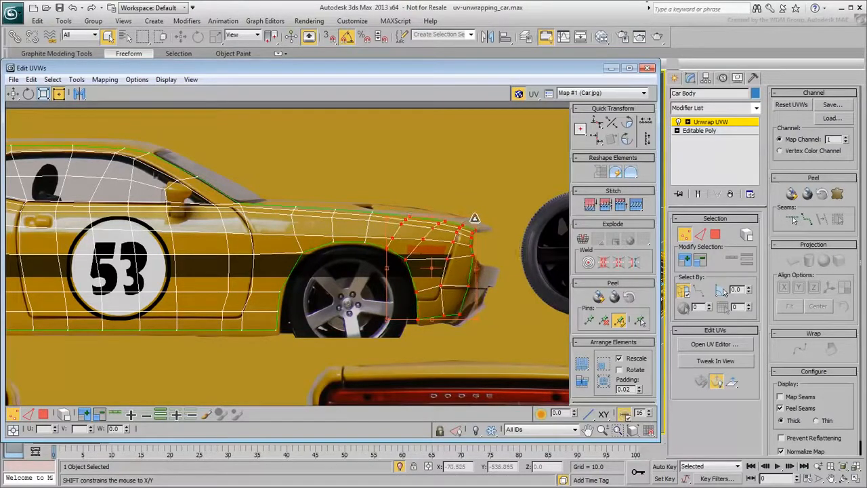
- Select the rear-end vertices and scale them to match the pictured rear fender and wheel arch
middle_click_drag(132, 307, 296, 289)
middle_click_drag(53, 270, 288, 290)
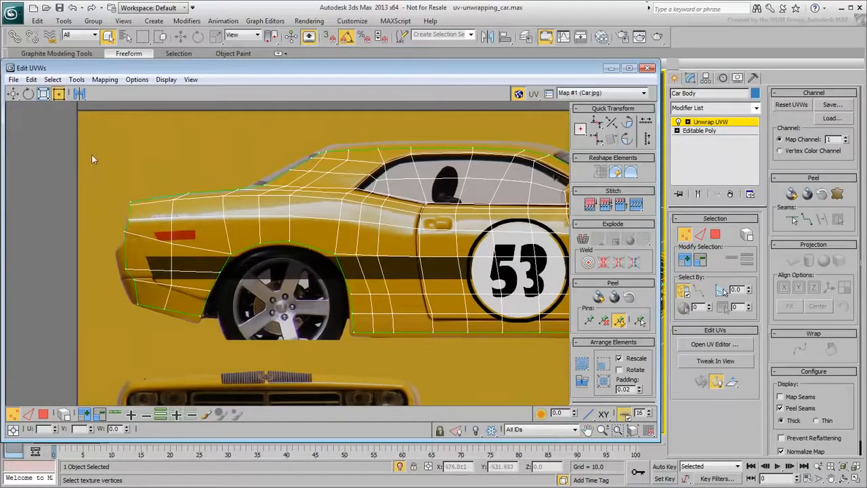
left_click_drag(272, 225, 128, 188)
left_click_drag(186, 344, 190, 346)
- Select the vertices along the side window's lower edge and scale them slightly to match the pictured window line
middle_click_drag(448, 355, 276, 351)
scroll(190, 184, "up", 3)
middle_click_drag(244, 210, 179, 217)
left_click_drag(357, 255, 554, 201)
left_click_drag(147, 208, 125, 156, "ctrl")
left_click_drag(555, 199, 555, 205)
- Reposition the side window's rear corner vertices and scale the roof-edge vertices to follow the pictured window frame
middle_click_drag(352, 183, 343, 194)
left_click(94, 214)
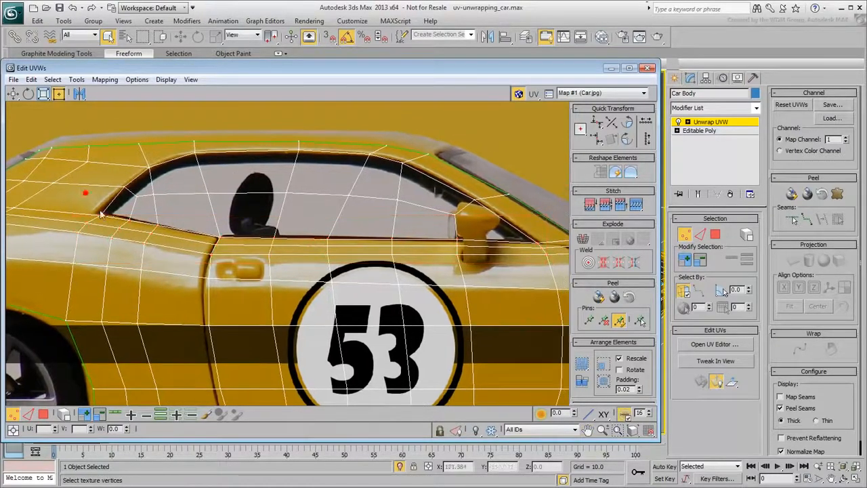
left_click(89, 220)
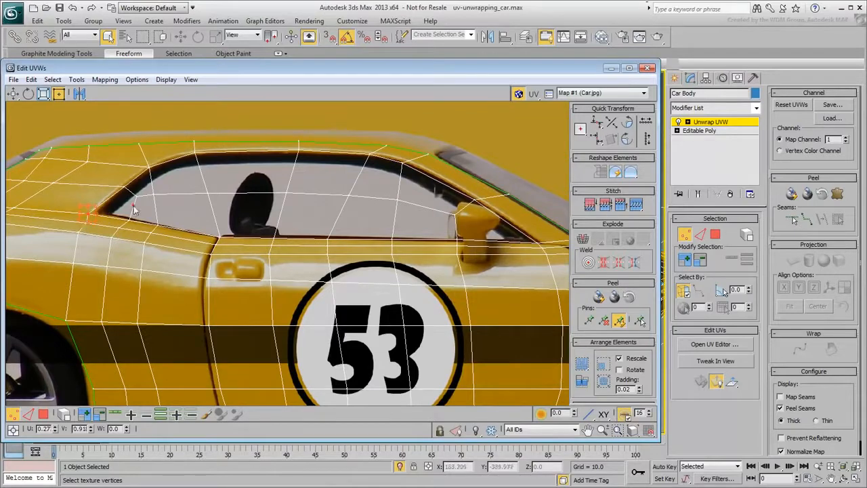
left_click(122, 185)
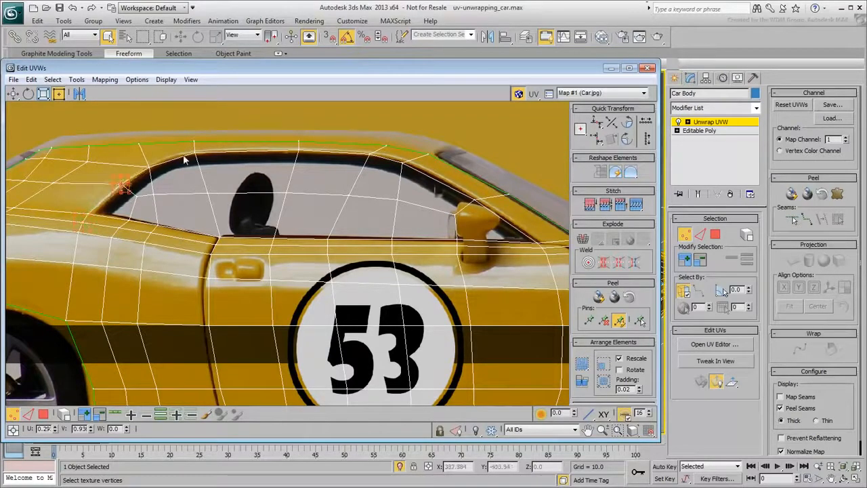
left_click_drag(143, 131, 436, 175)
left_click_drag(139, 168, 139, 163)
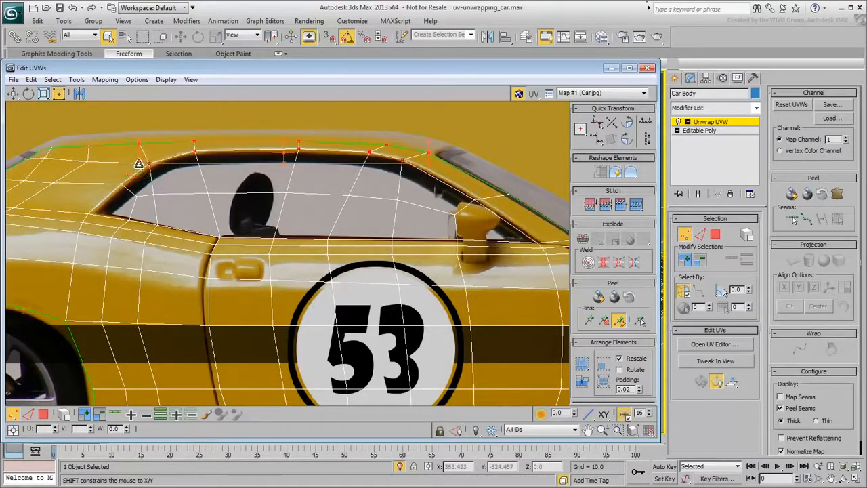
- Reposition the windshield pillar vertices to follow the pictured pillar and windshield edge
left_click(477, 199)
left_click_drag(403, 158, 415, 161)
scroll(308, 274, "down", 6)
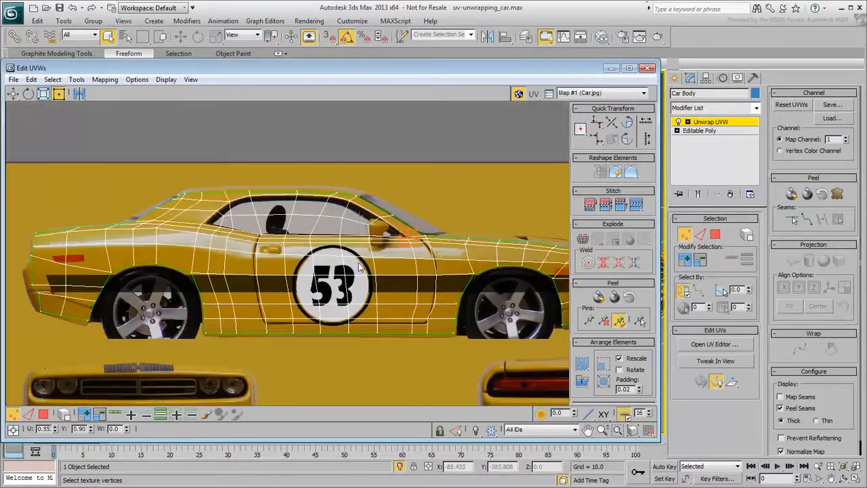
scroll(334, 218, "up", 6)
left_click(323, 208)
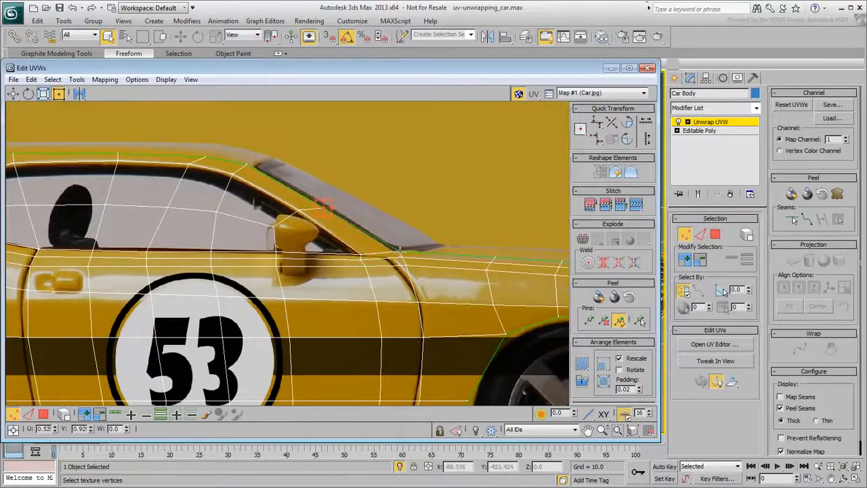
- Select one polygon on the car's front end, show edged faces and expand the face selection to the seams
scroll(396, 252, "down", 6)
middle_click_drag(279, 350, 316, 255)
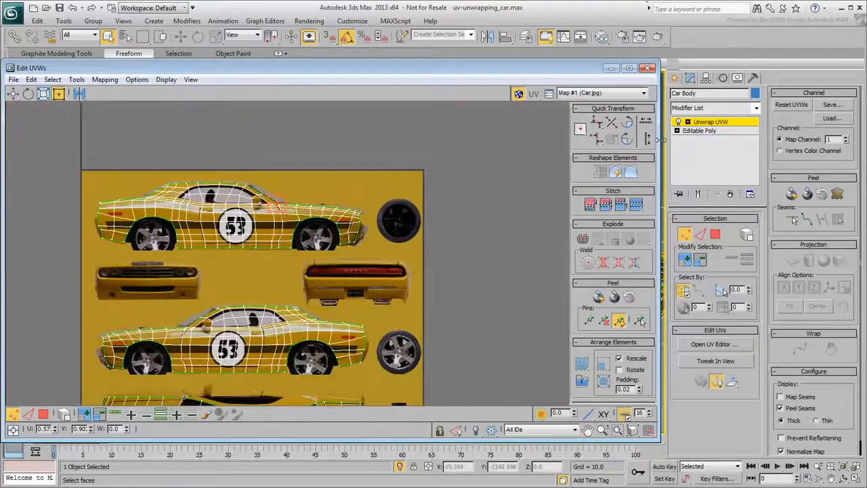
left_click_drag(660, 140, 354, 139)
mouse_move(515, 291)
middle_mouse_down("alt")
mouse_move(579, 308)
mouse_move(428, 304)
mouse_move(554, 312)
mouse_move(464, 308)
middle_mouse_up("alt")
scroll(243, 331, "down", 5)
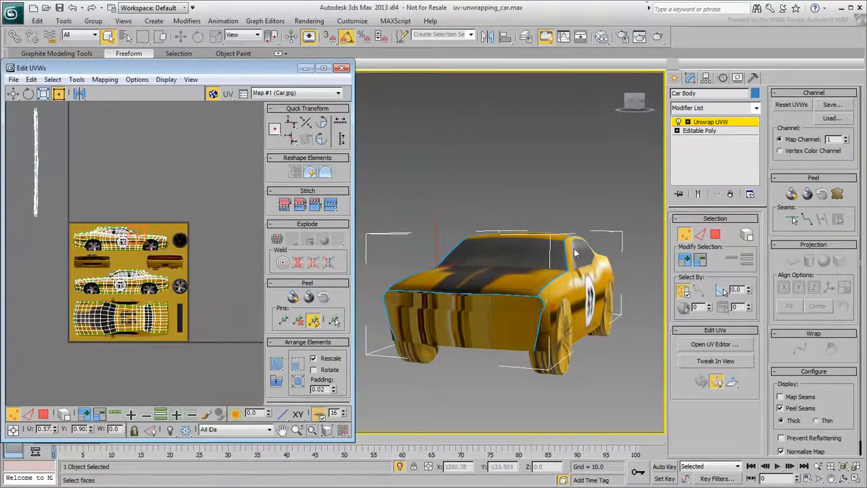
left_click(715, 235)
left_click(476, 316)
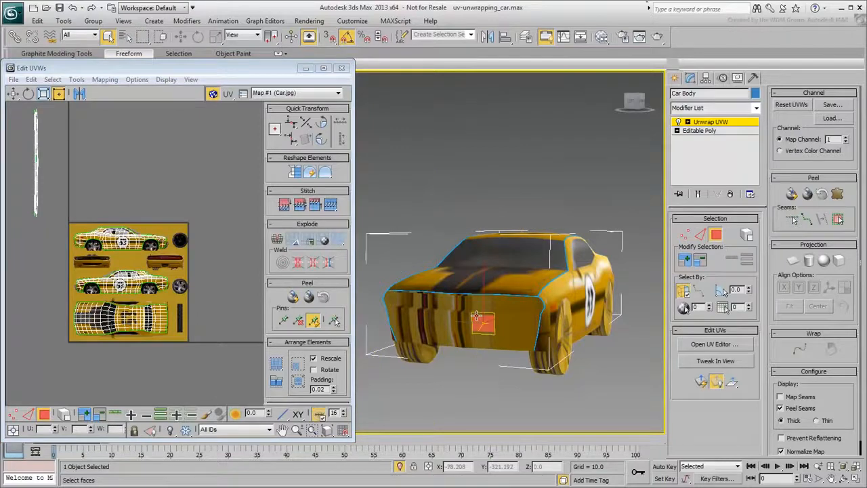
key("F4")
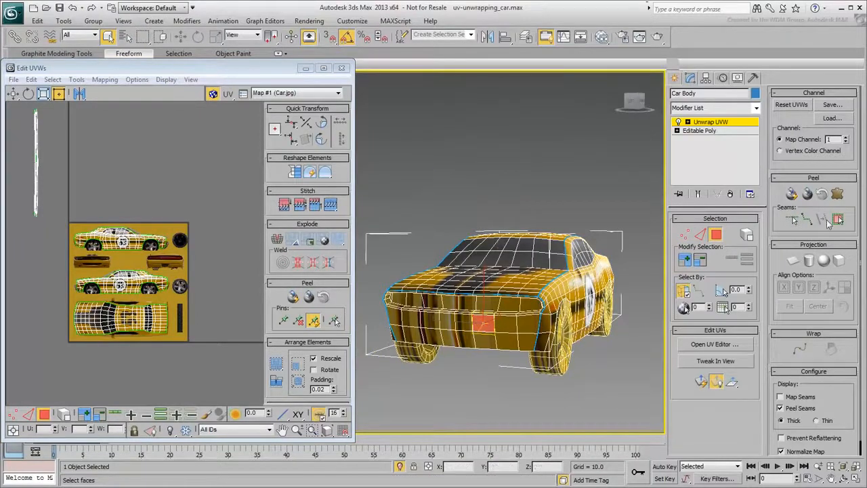
left_click(837, 220)
- Planar-map the front-end faces and scale their UV shell onto the texture's front view of the car
left_click(794, 261)
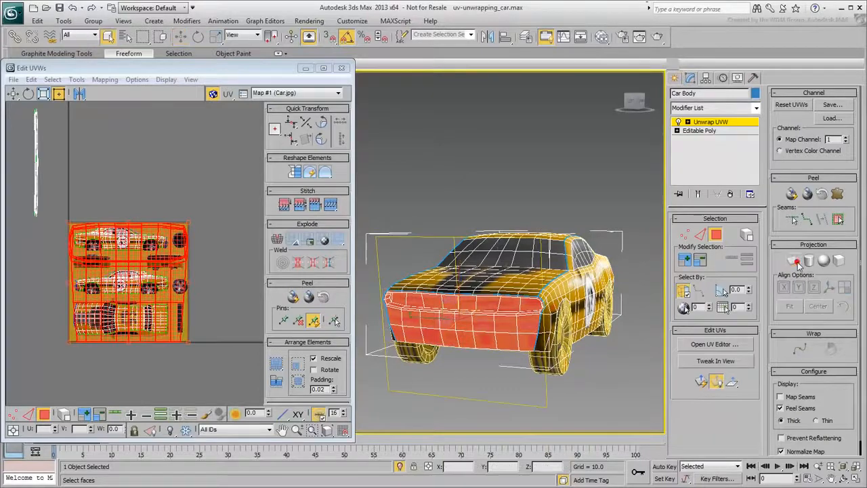
left_click_drag(188, 223, 112, 256)
left_click_drag(69, 343, 71, 270)
scroll(82, 262, "up", 8)
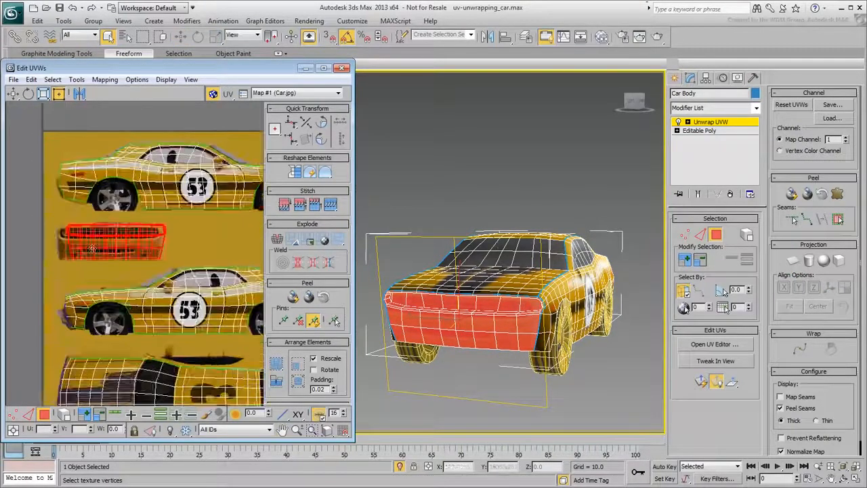
scroll(103, 237, "down", 2)
left_click_drag(46, 303, 26, 304)
mouse_move(221, 238)
middle_mouse_down()
mouse_move(180, 246)
mouse_move(211, 243)
middle_mouse_up()
left_click_drag(261, 230, 246, 237)
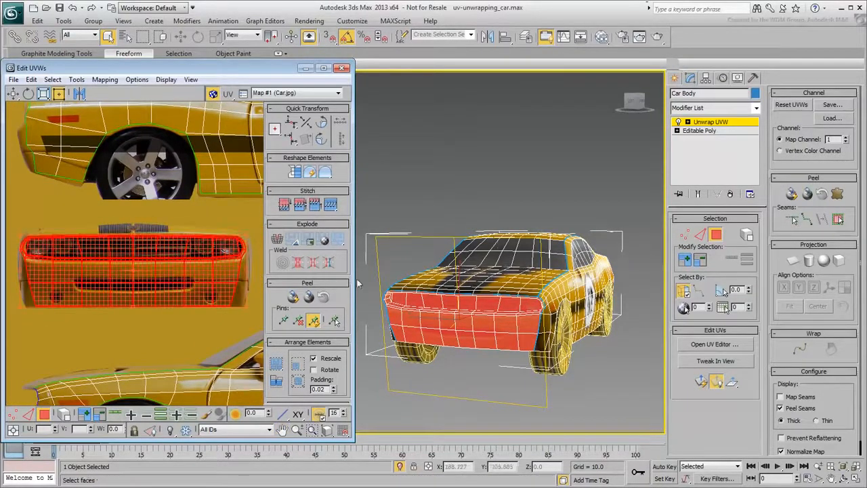
- Select the upper front vertices around the grille and headlights and scale them to match the pictured grille opening
left_click_drag(351, 282, 621, 282)
scroll(291, 305, "up", 6)
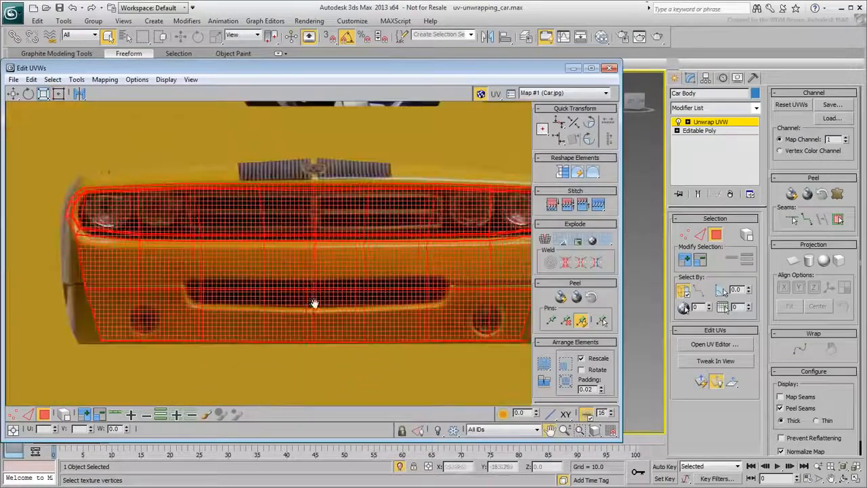
key("1")
left_click_drag(26, 145, 281, 252)
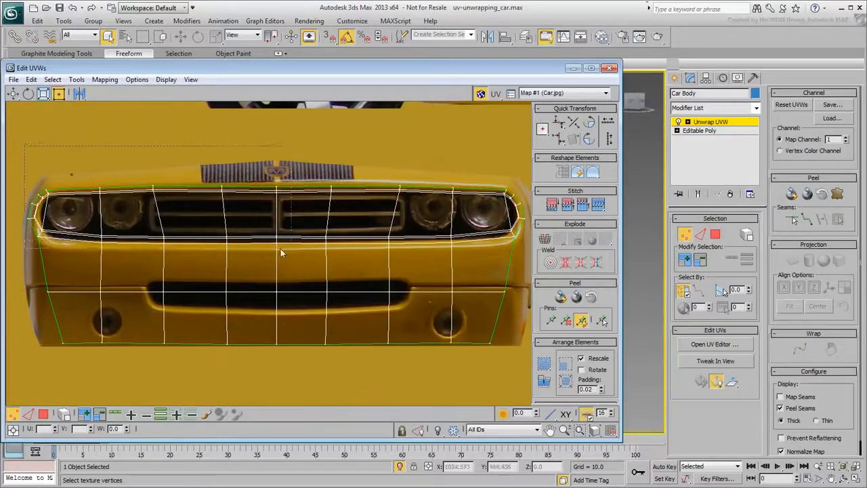
left_click_drag(533, 271, 532, 271)
left_click_drag(26, 251, 25, 254)
left_click_drag(29, 186, 31, 182)
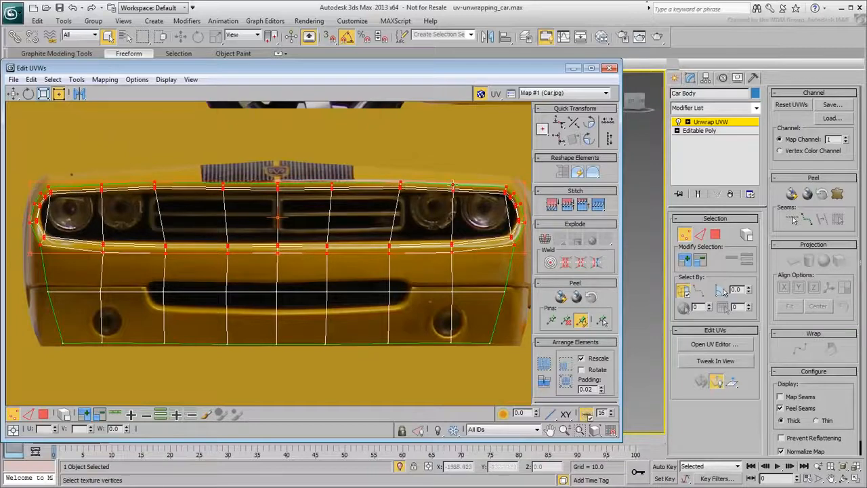
- Narrow the selected grille vertices slightly to match the pictured headlight edge and clear the selection
middle_click_drag(529, 196, 476, 201)
left_click_drag(462, 189, 461, 189)
middle_click_drag(309, 291, 368, 270)
left_click(264, 366)
- Select the row of grille and headlight faces in the front shell and scale it to fit the pictured grille
scroll(262, 322, "down", 5)
left_click_drag(622, 324, 402, 322)
middle_click_drag(542, 301, 531, 323, "alt")
scroll(532, 323, "up", 6)
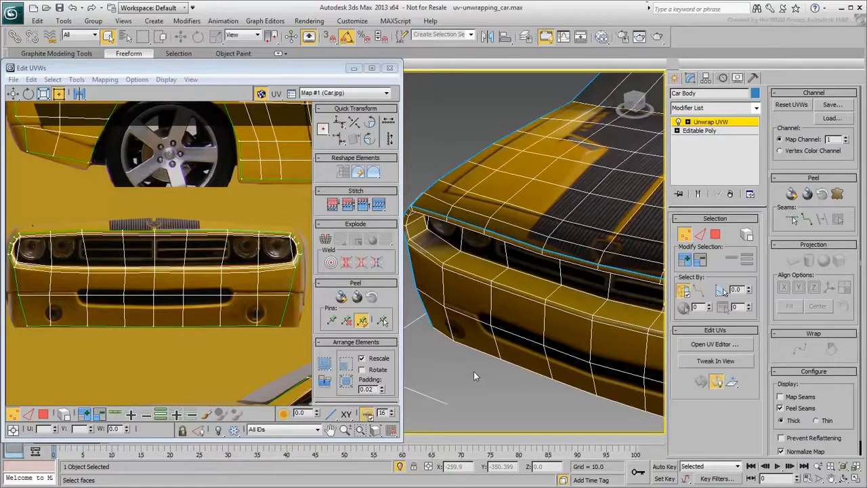
left_click_drag(403, 367, 629, 368)
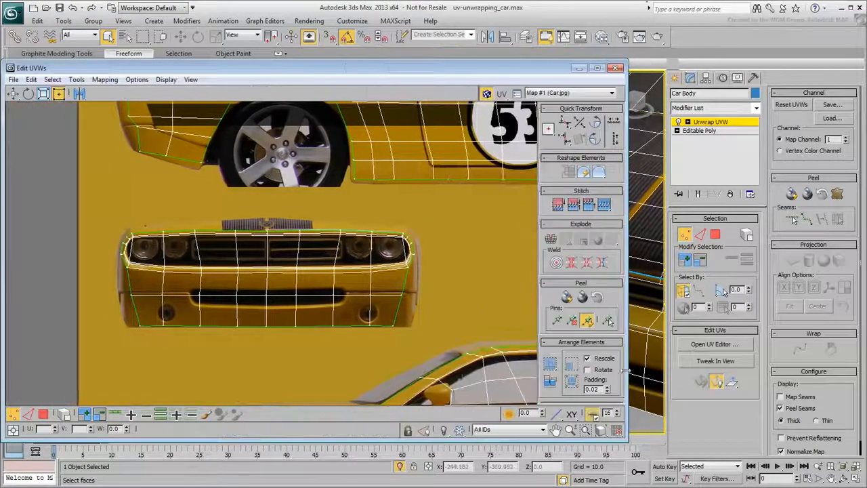
left_click(44, 413)
left_click(245, 362)
scroll(231, 289, "up", 5)
left_click(57, 219)
left_click_drag(100, 228, 534, 228)
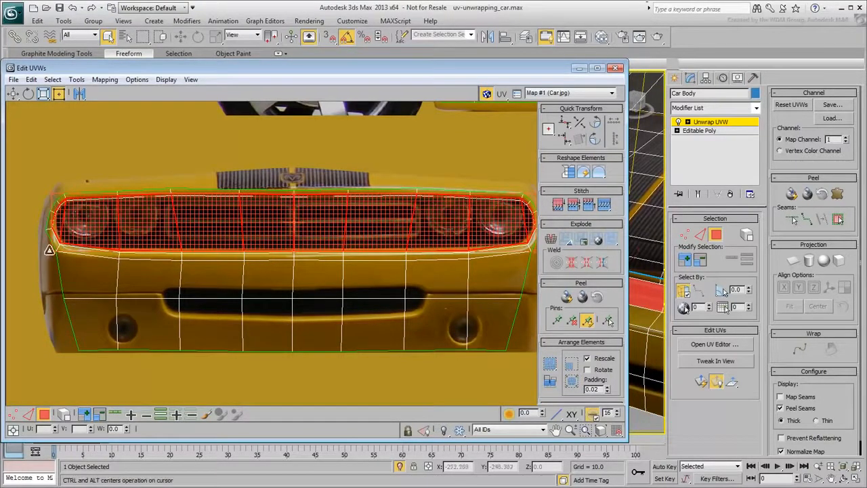
left_click_drag(58, 248, 140, 227)
- Deselect the faces and examine the textured grille edge up close in the viewport
left_click_drag(627, 224, 394, 223)
key("ctrl+d")
middle_click_drag(473, 258, 496, 277, "alt")
scroll(496, 278, "up", 3)
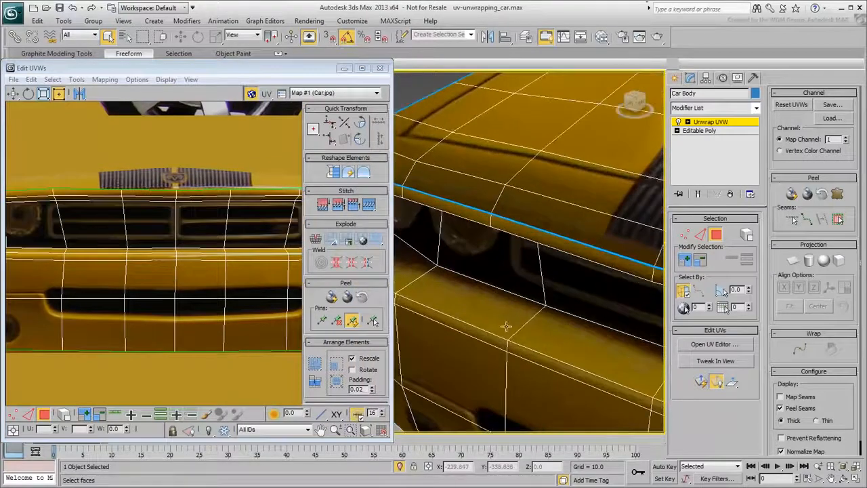
- Switch to texture-vertex selection and widen the UV editor to work on the headlight end of the front shell
scroll(506, 324, "down", 3)
scroll(189, 228, "down", 2)
middle_click_drag(47, 237, 115, 235)
scroll(115, 235, "up", 3)
scroll(119, 263, "down", 4)
middle_click_drag(203, 254, 134, 266)
key("1")
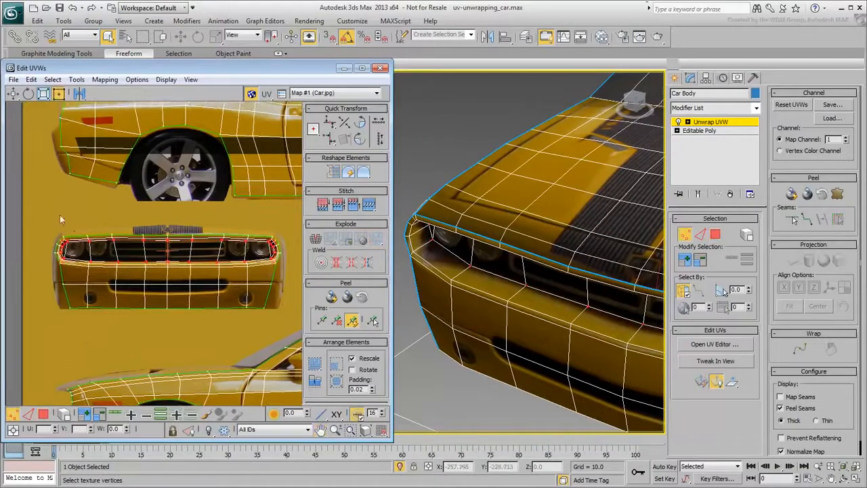
left_click_drag(301, 276, 302, 277)
left_click_drag(393, 277, 629, 277)
scroll(184, 264, "up", 5)
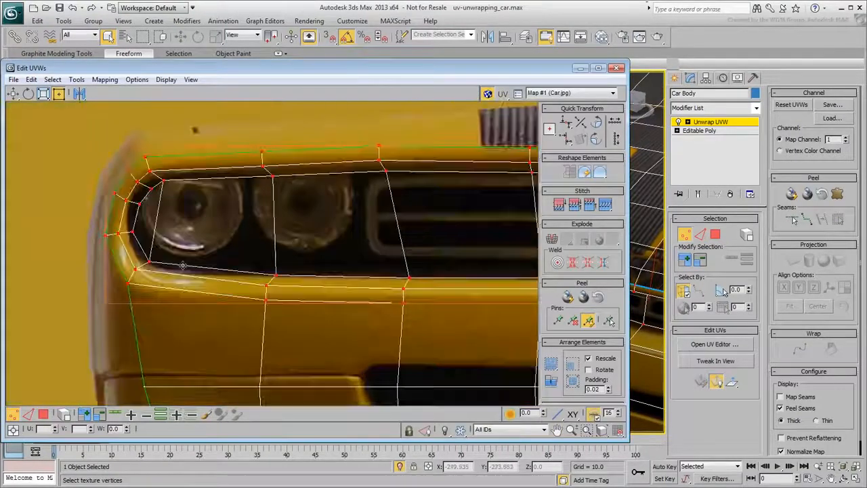
- Select the outer vertices at each end of the grille opening and fit them to the pictured headlight edges
left_click_drag(106, 306, 100, 138)
left_click_drag(186, 315, 186, 316)
left_click_drag(157, 285, 153, 286)
middle_click_drag(187, 302, 13, 288)
scroll(188, 296, "down", 3)
scroll(438, 300, "up", 3)
scroll(438, 300, "up", 2)
left_click_drag(383, 205, 474, 376)
left_click_drag(401, 368, 427, 368)
scroll(208, 333, "down", 4)
middle_click_drag(209, 298, 251, 278)
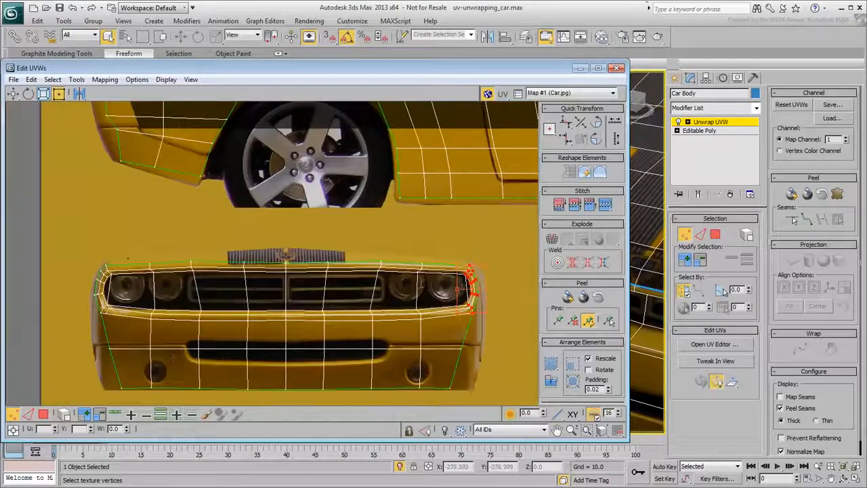
- Select the vertex rows beneath the headlights and grille and raise them slightly to match the opening's lower edge
scroll(103, 308, "up", 4)
left_click_drag(95, 300, 90, 304)
left_click_drag(91, 344, 91, 340)
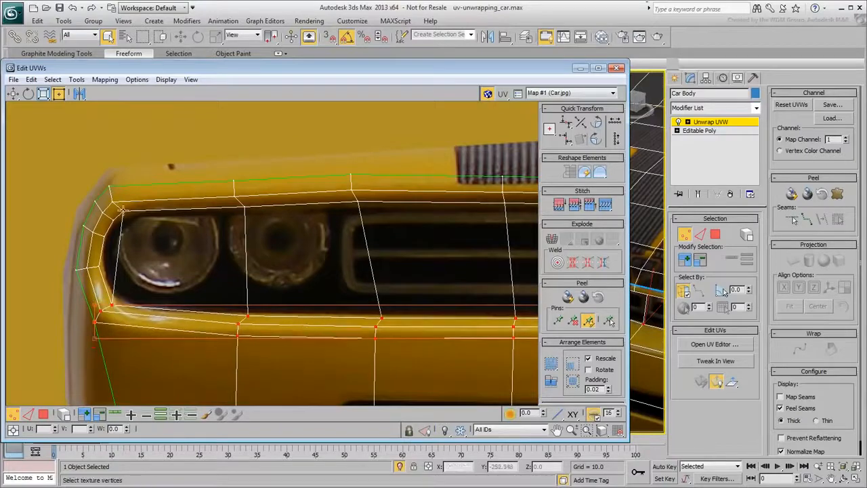
- Select the upper vertex rows above the grille and both headlights and fit them to the opening's pictured upper edge
scroll(309, 251, "down", 3)
scroll(311, 258, "up", 1)
scroll(321, 269, "up", 3)
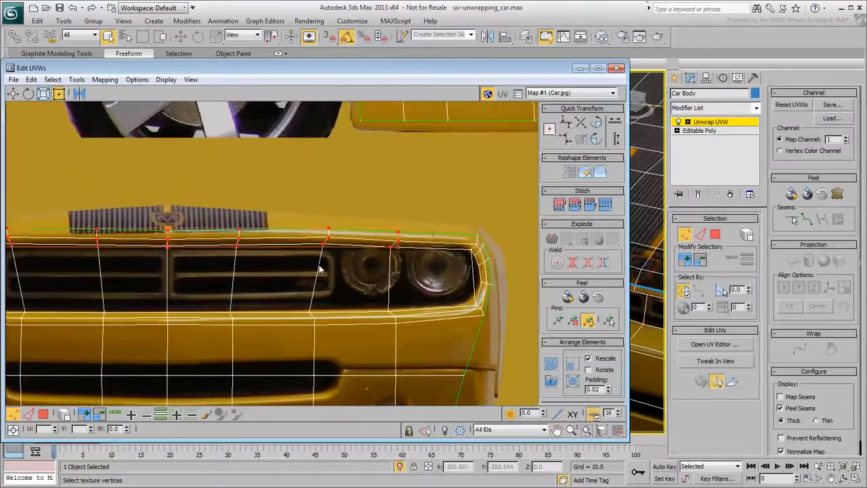
left_click_drag(489, 264, 490, 266)
scroll(339, 244, "down", 2)
scroll(161, 225, "up", 2)
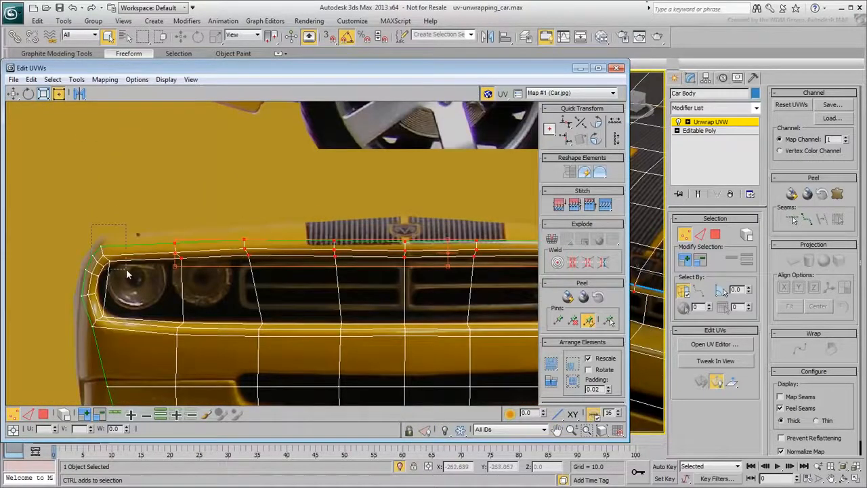
scroll(368, 261, "up", 1)
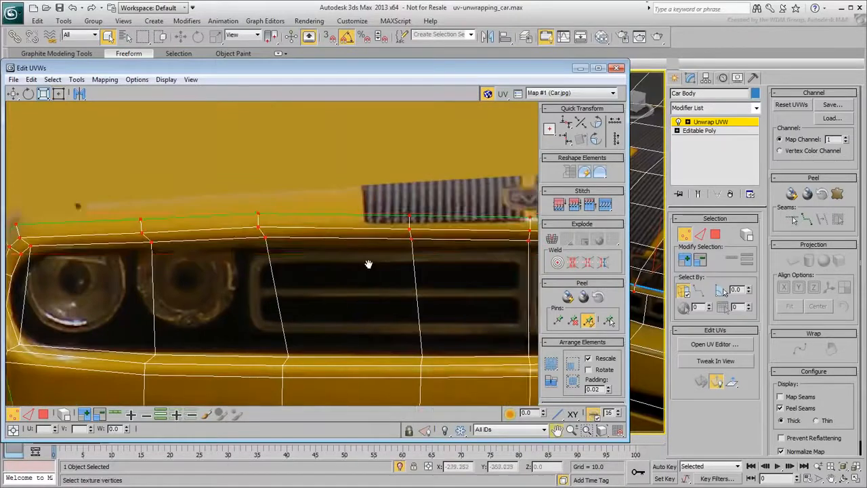
scroll(340, 271, "up", 2)
middle_click_drag(446, 256, 203, 258)
left_click(495, 228)
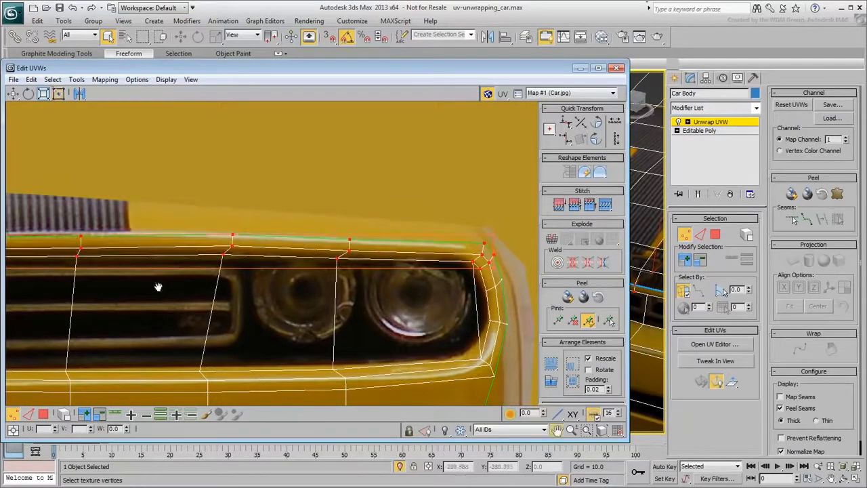
- Adjust the center vertices above the grille, align the topmost vertex row with the pictured hood edge, and clear the selection
middle_click_drag(159, 285, 242, 276)
left_click(263, 238)
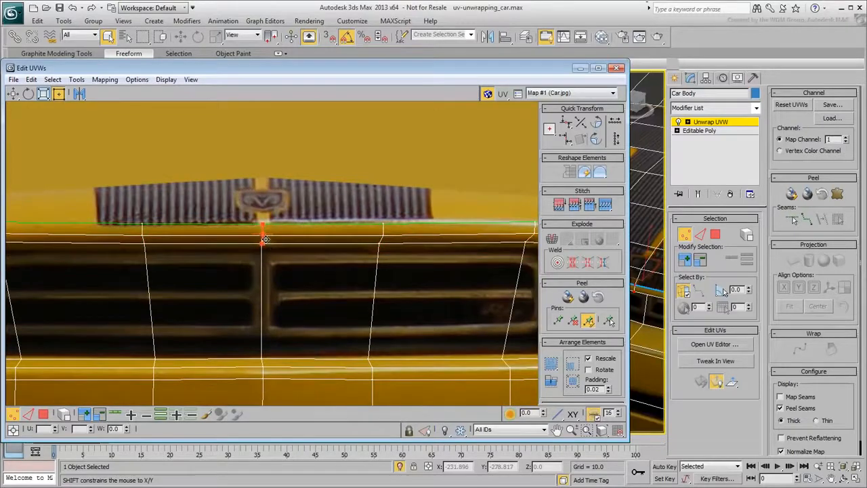
scroll(195, 264, "down", 4)
middle_click_drag(110, 248, 172, 256)
left_click_drag(169, 245, 267, 261)
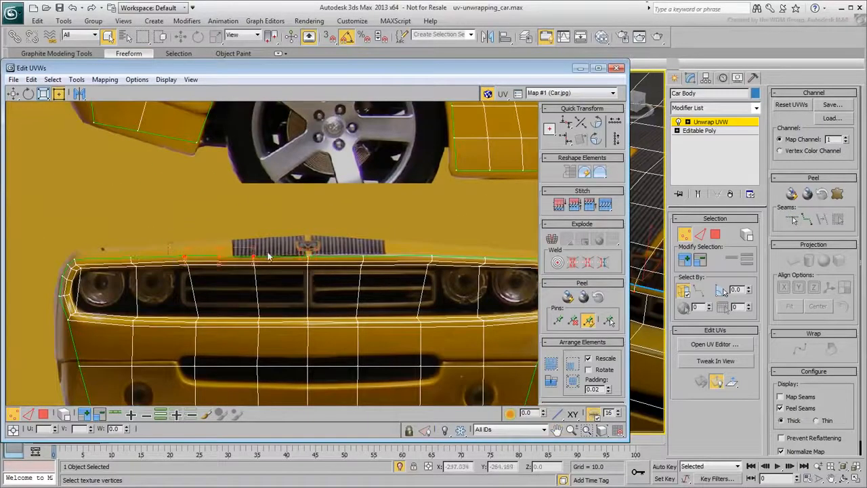
left_click_drag(416, 260, 415, 259, "ctrl")
middle_click_drag(456, 263, 392, 259)
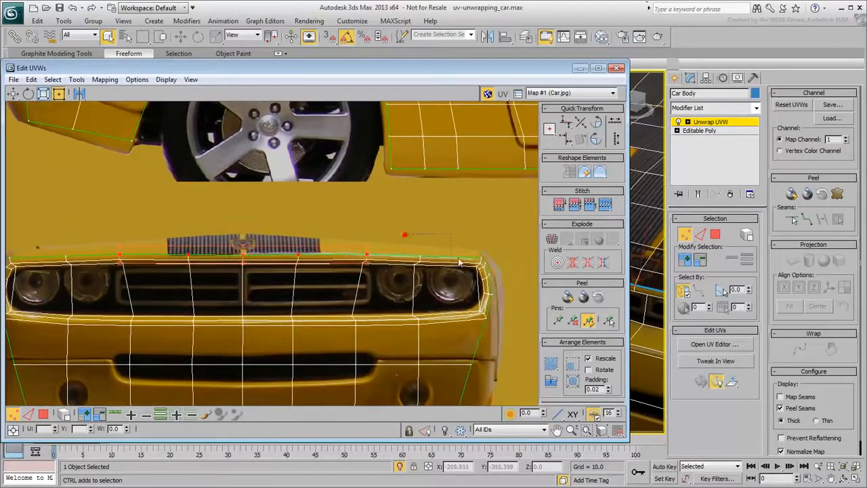
middle_click_drag(4, 233, 191, 242)
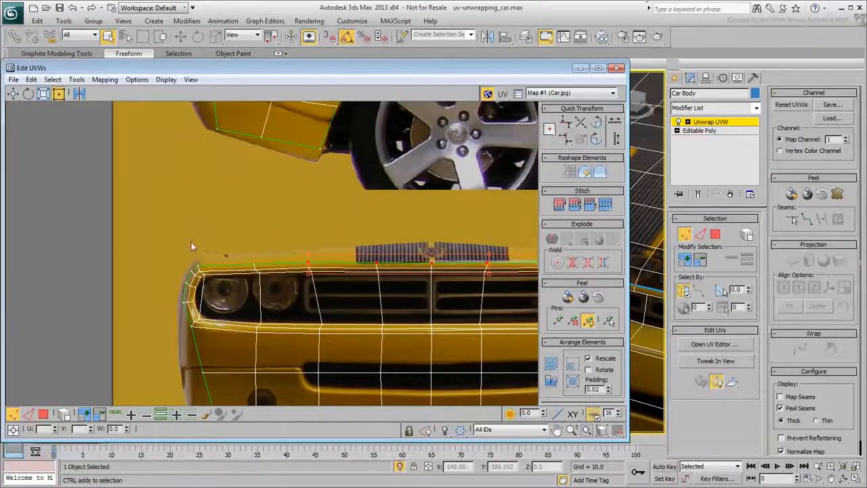
scroll(269, 272, "up", 3)
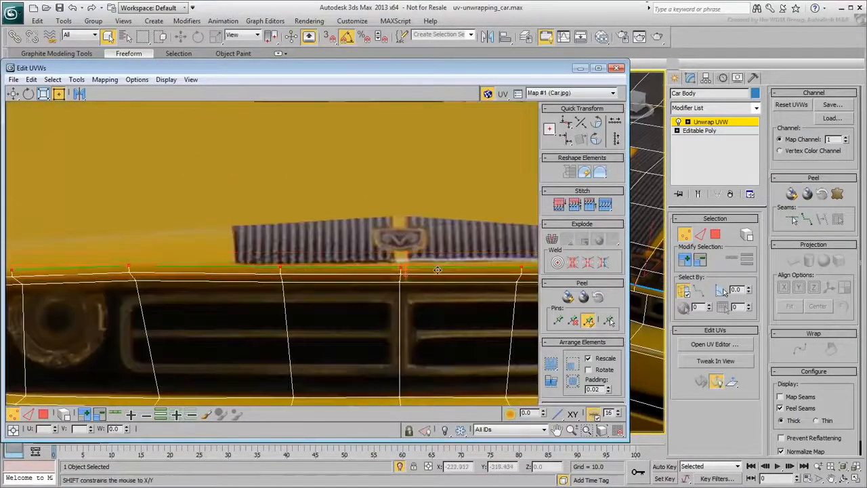
scroll(287, 327, "down", 5)
scroll(287, 327, "down", 2)
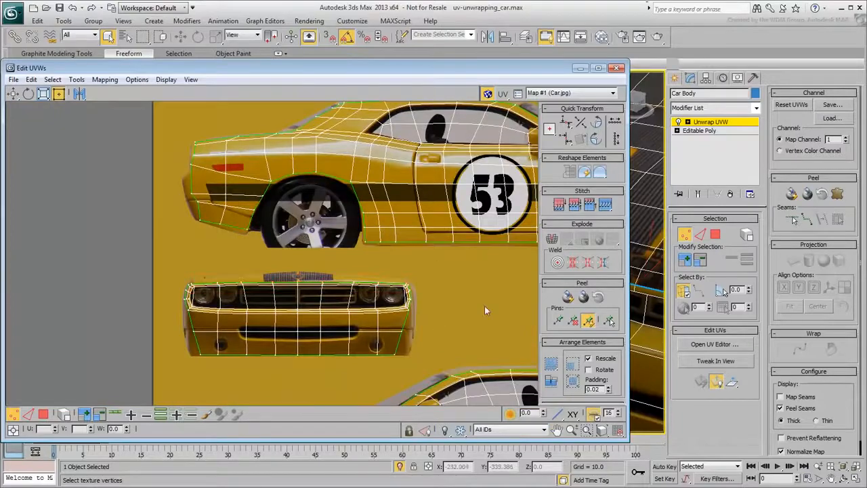
- Narrow the UV editor and raise the front bumper's middle vertex row slightly to line up its crease with the side shell
left_click_drag(628, 307, 342, 306)
scroll(575, 287, "down", 8)
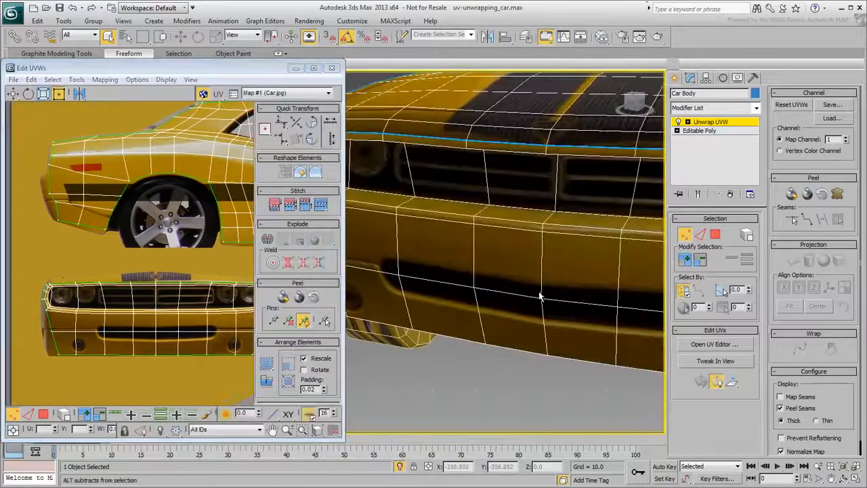
middle_click_drag(478, 310, 467, 207, "alt")
scroll(482, 200, "up", 8)
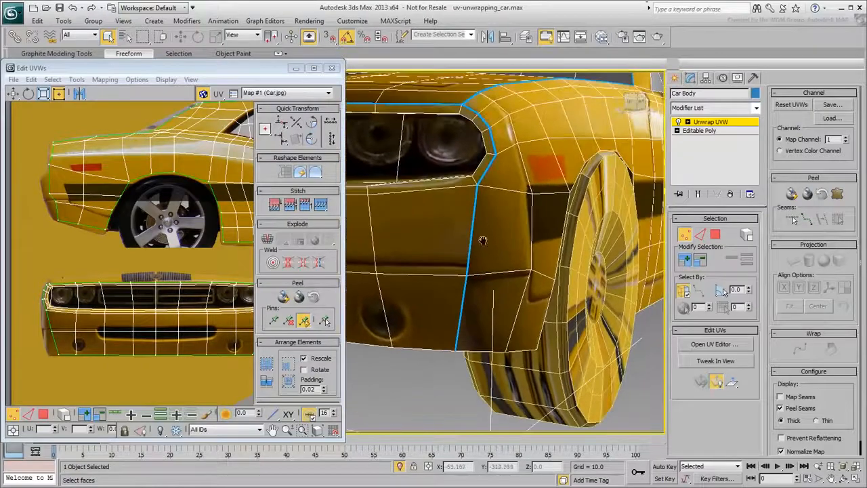
middle_click_drag(145, 323, 119, 323)
mouse_move(9, 345)
left_mouse_down()
mouse_move(233, 332)
mouse_move(245, 322)
mouse_move(219, 330)
left_mouse_up()
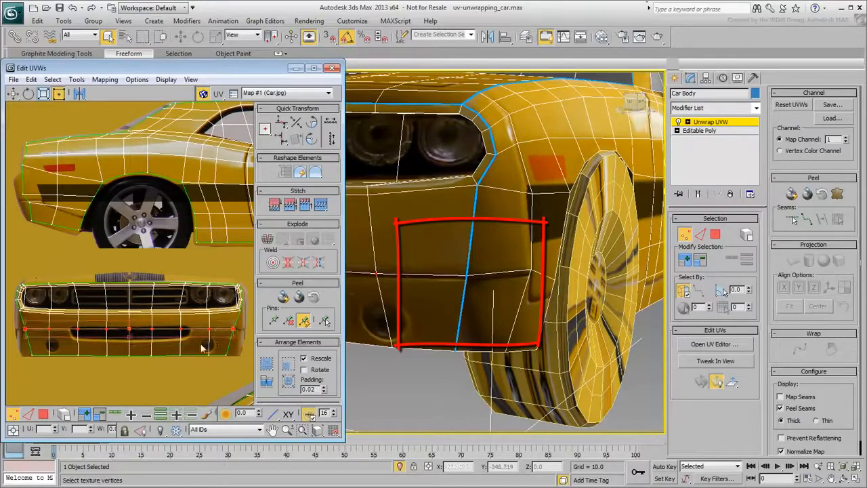
middle_click_drag(469, 291, 504, 293, "alt")
scroll(504, 293, "down", 4)
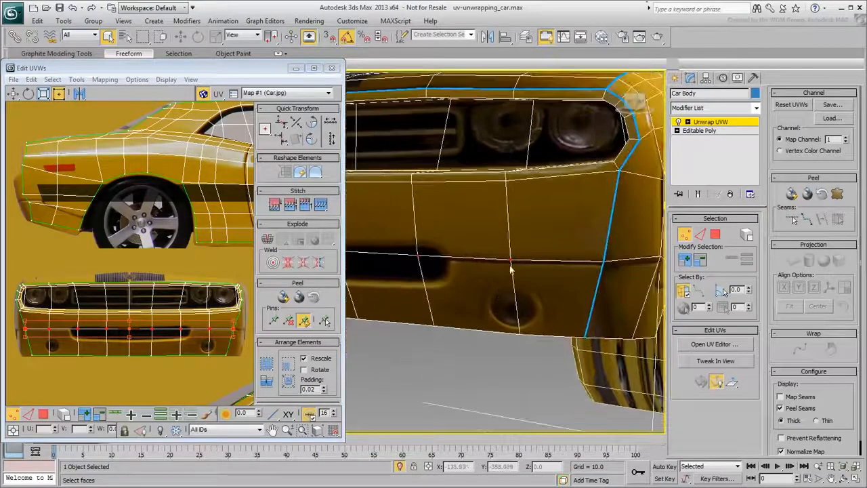
key("F4")
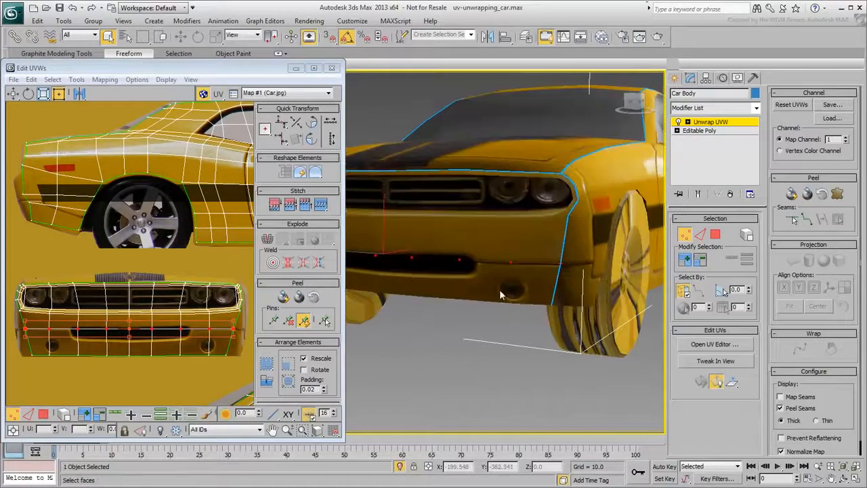
key("F4")
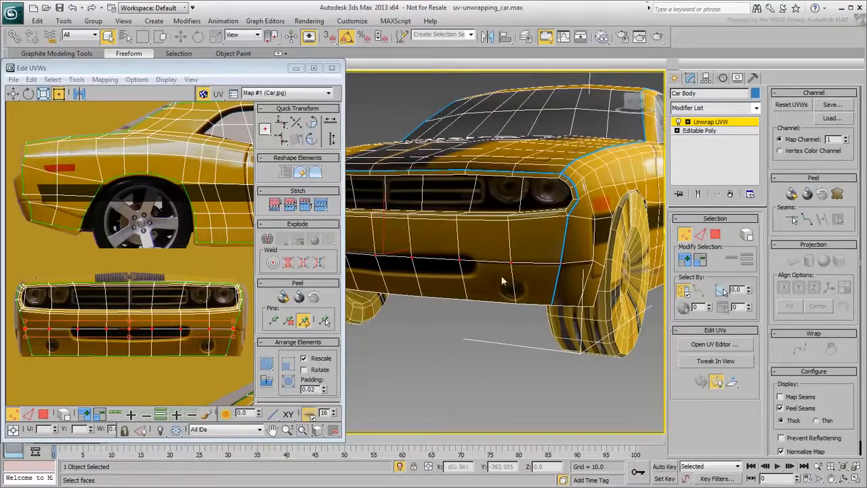
scroll(501, 294, "down", 5)
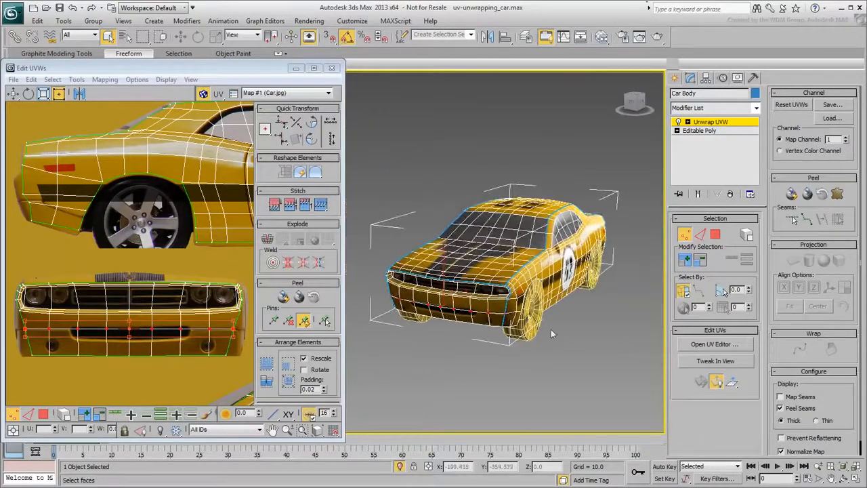
- Select the seam-bounded faces of the car's rear end and planar-map them aligned to the X axis
middle_click_drag(473, 283, 539, 312, "alt")
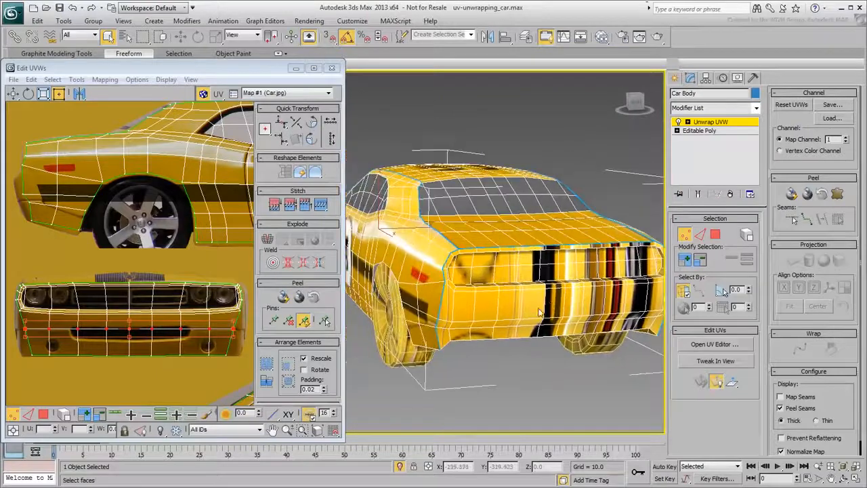
left_click(715, 235)
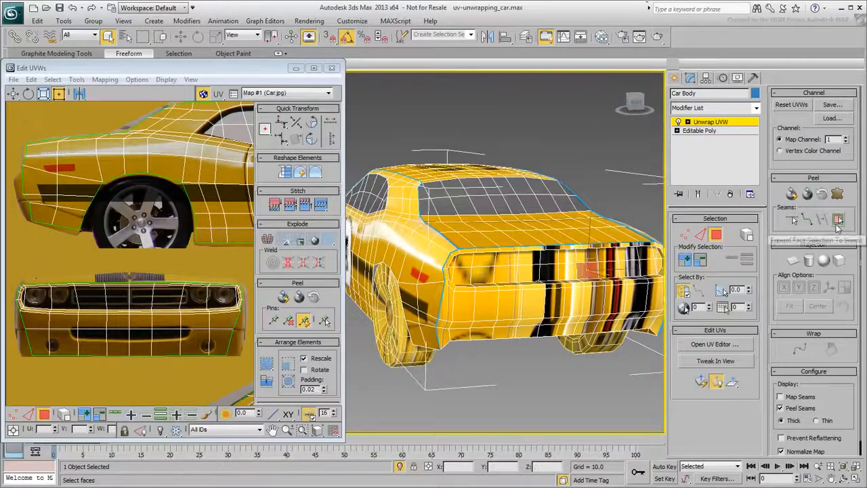
left_click(596, 277)
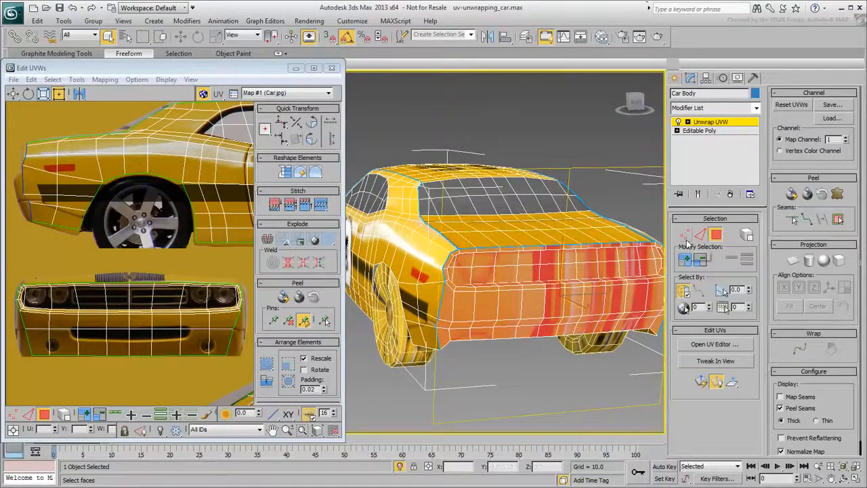
left_click(793, 262)
left_click(783, 291)
left_click(793, 261)
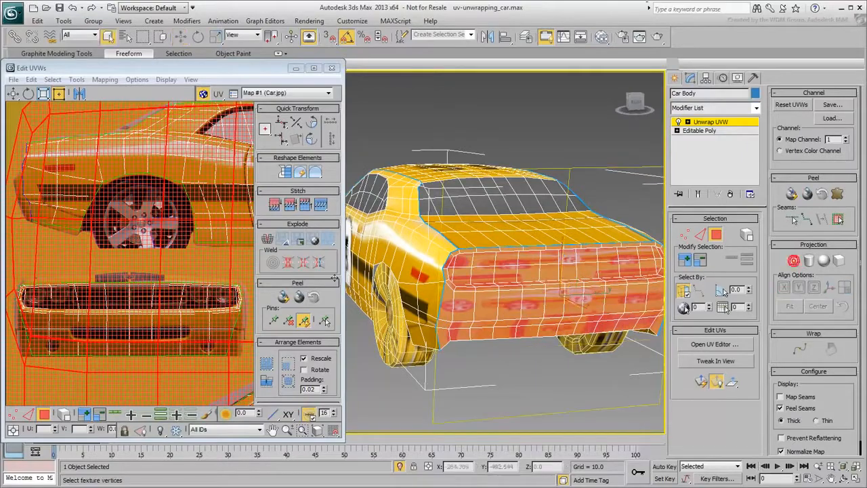
- Scale down the rear-end UV shell and fit it over the pictured rear view in the car texture
scroll(128, 263, "down", 5)
middle_click_drag(146, 273, 133, 264)
left_click(58, 93)
scroll(128, 264, "down", 1)
left_click_drag(48, 195, 147, 236)
left_click_drag(202, 346, 188, 258)
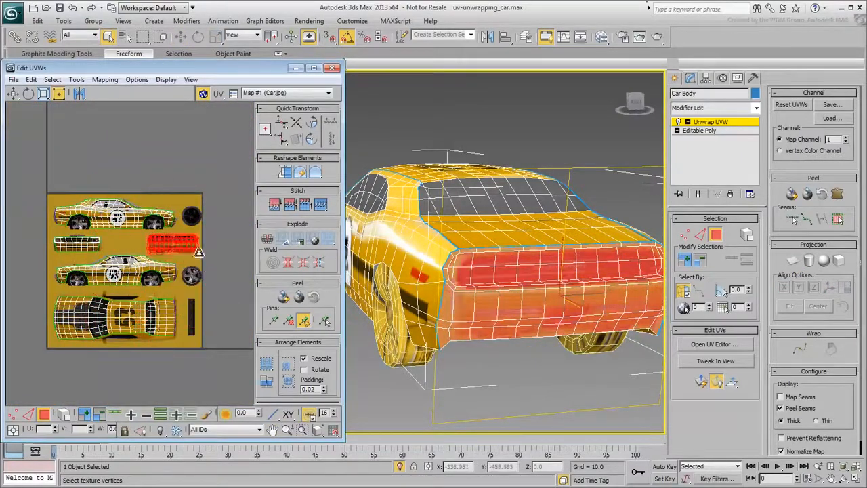
scroll(165, 312, "up", 6)
middle_click_drag(166, 312, 151, 319)
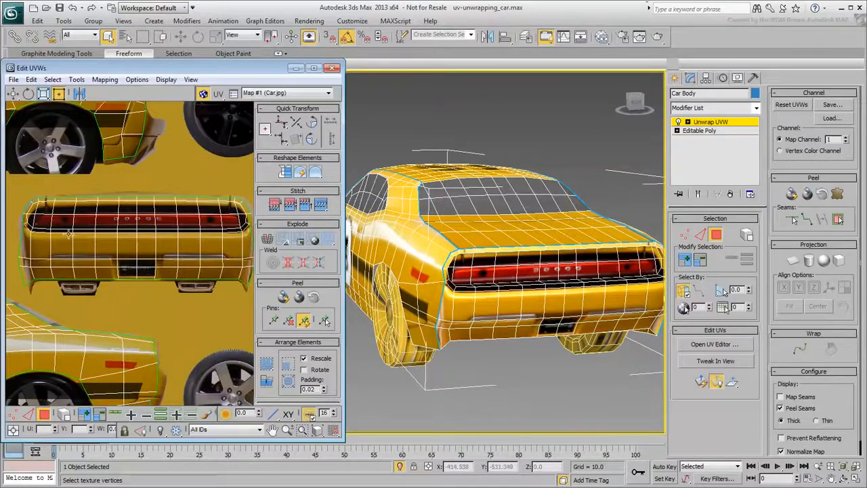
- Mirror the whole rear-end UV shell horizontally, picking faces on both sides before and after to check its orientation
left_click(58, 224)
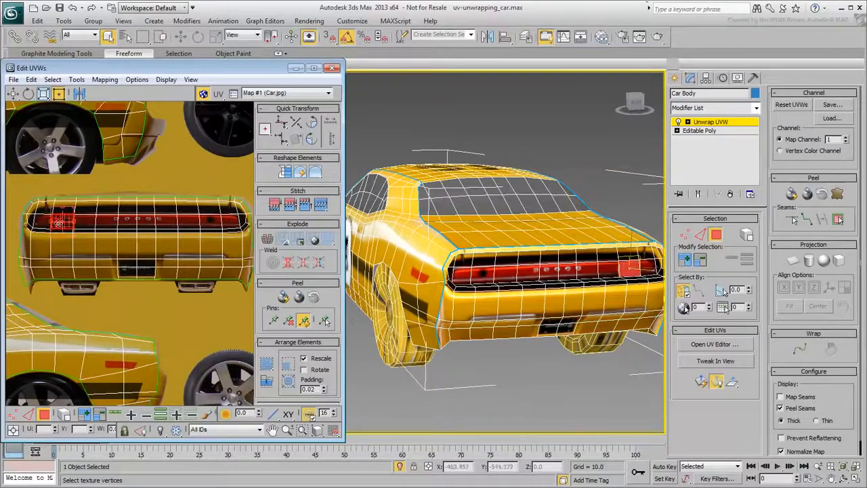
left_click(210, 222)
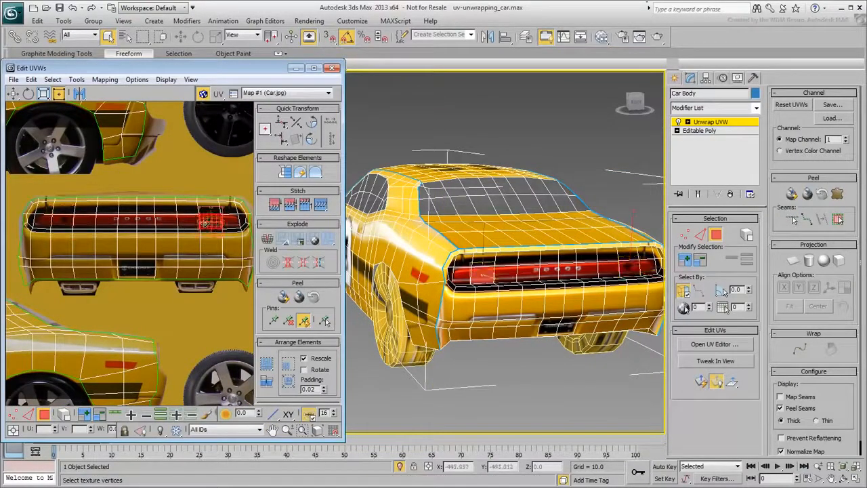
left_click_drag(16, 189, 230, 295)
middle_click_drag(149, 285, 126, 290)
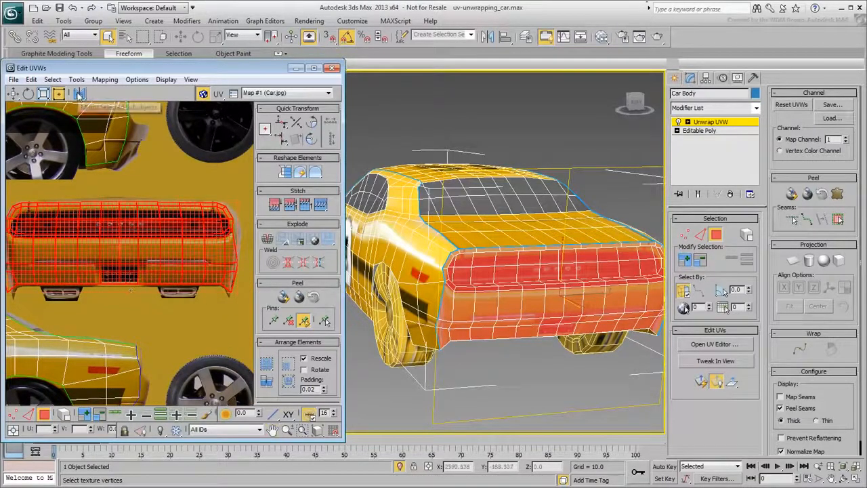
left_click(121, 320)
left_click(41, 254)
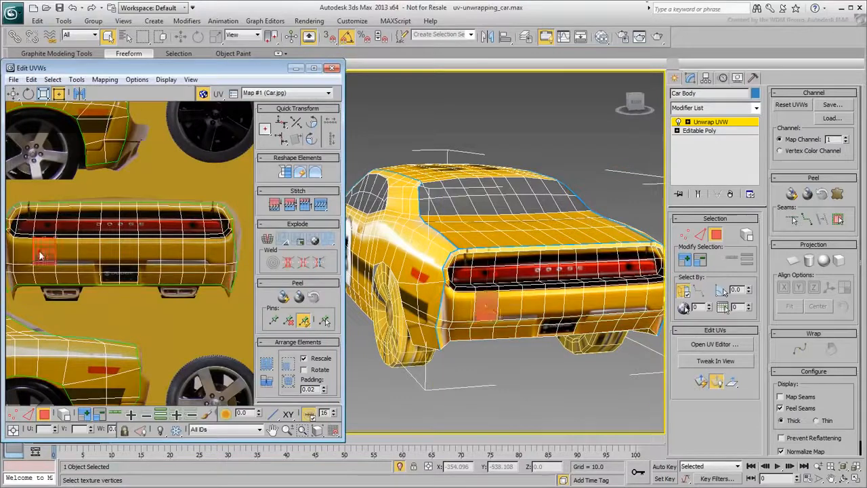
left_click(197, 255)
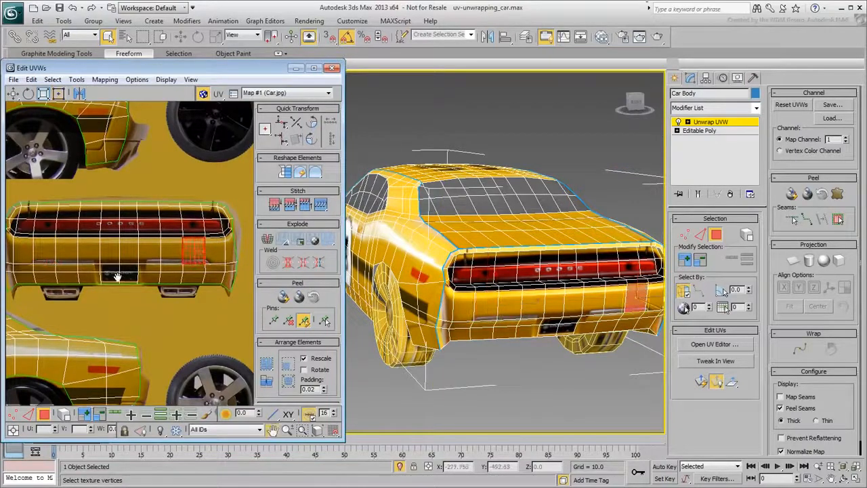
- Widen the UV editor, fit the rear shell more closely to the pictured rear end, and switch to vertex selection
middle_click_drag(172, 261, 199, 251)
left_click_drag(269, 282, 271, 285)
middle_click_drag(128, 250, 102, 255)
left_click_drag(345, 269, 630, 269)
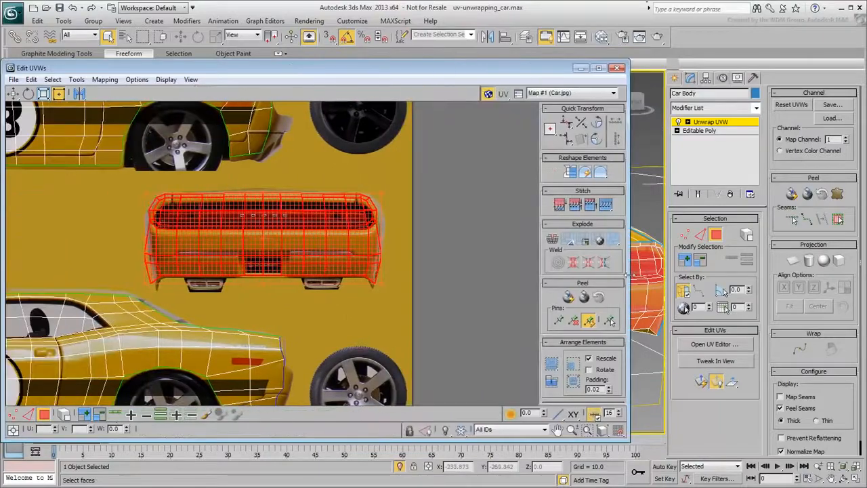
scroll(223, 257, "up", 3)
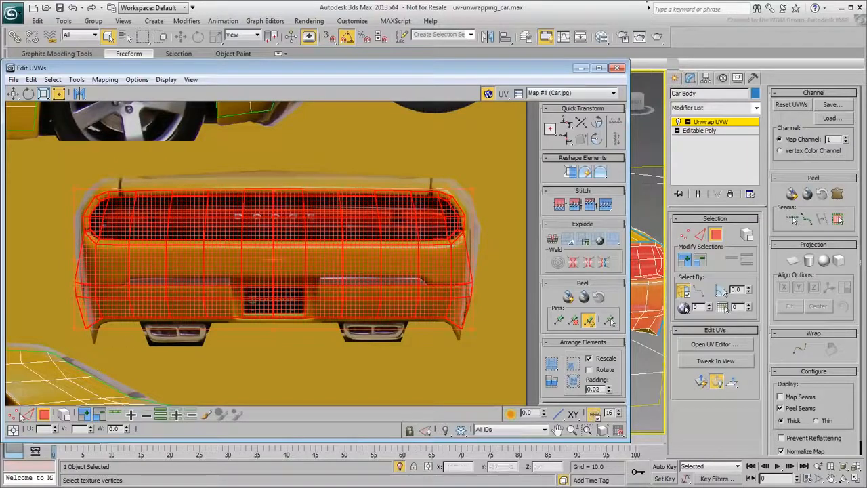
left_click(13, 414)
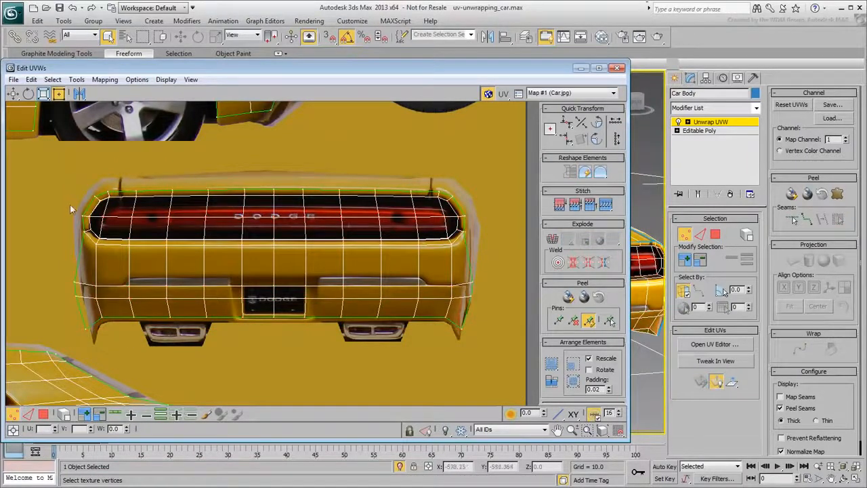
- Select the taillight panel's faces in the rear UV shell and scale them slightly to fit the pictured taillight strip
key("3")
key("ctrl+a")
left_click(9, 224)
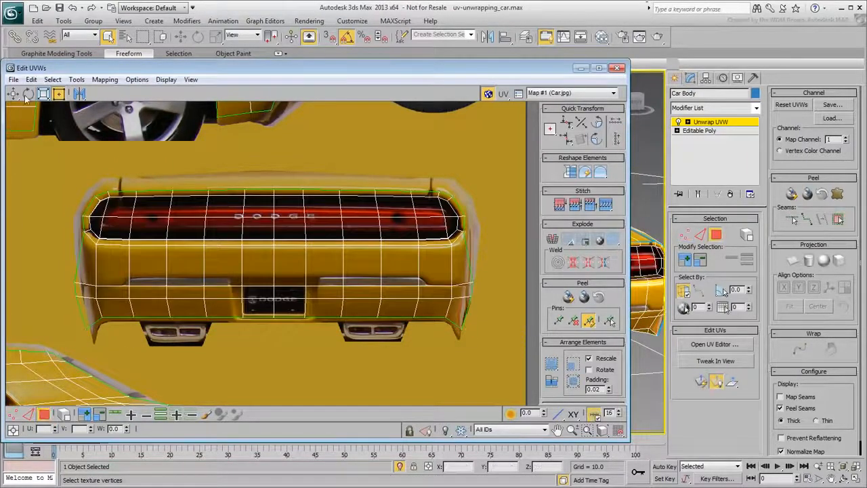
mouse_move(101, 212)
left_mouse_down()
mouse_move(365, 237)
mouse_move(410, 227)
mouse_move(436, 207)
mouse_move(450, 223)
mouse_move(452, 216)
left_mouse_up()
left_click(58, 93)
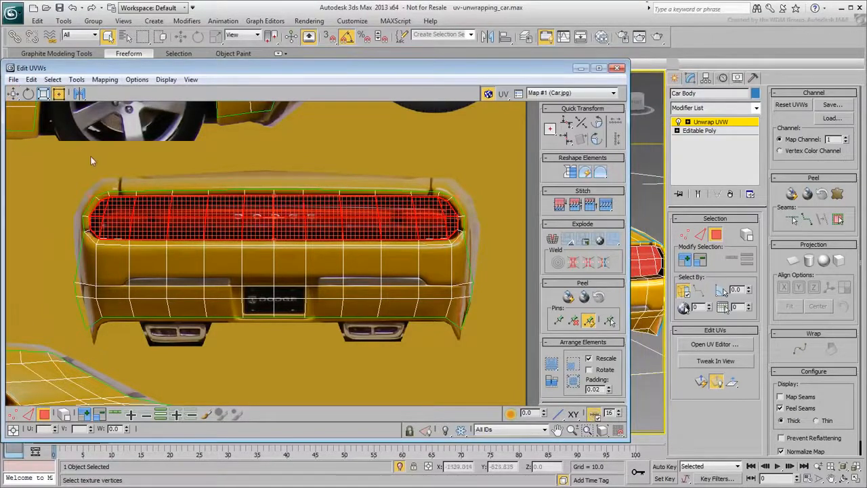
mouse_move(91, 201)
left_mouse_down()
mouse_move(102, 195)
mouse_move(97, 204)
left_mouse_up()
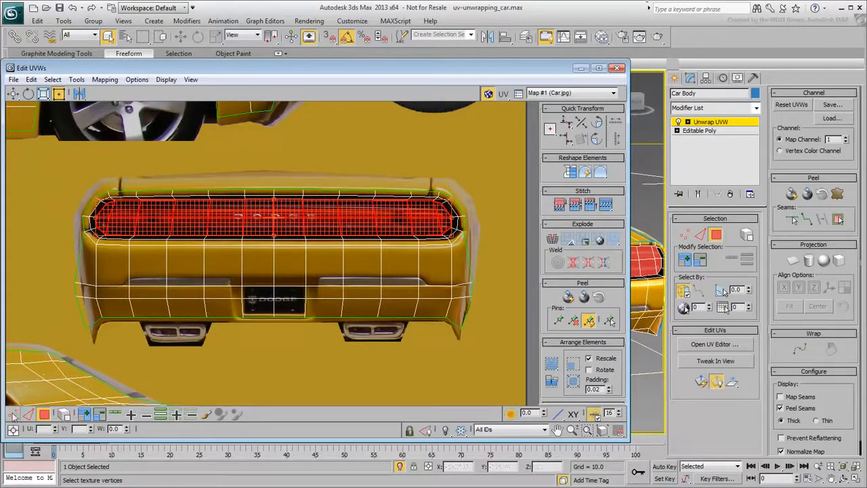
- Select the UV vertex rows along the taillight panel's lower and upper edges and flatten them against the pictured edges
key("1")
left_click(54, 198)
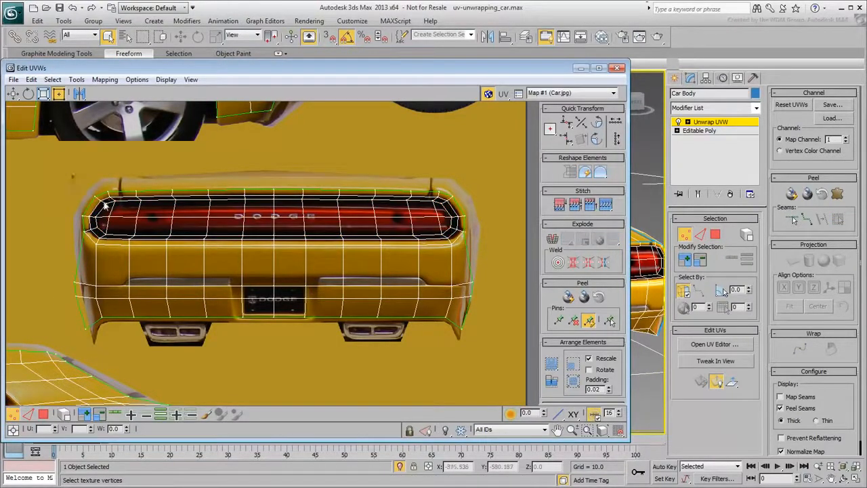
left_click_drag(476, 252, 478, 255)
scroll(79, 244, "up", 1)
middle_click_drag(88, 246, 64, 253)
scroll(59, 254, "down", 1)
scroll(63, 243, "up", 3)
mouse_move(47, 222)
left_mouse_down()
mouse_move(43, 245)
mouse_move(42, 235)
left_mouse_up()
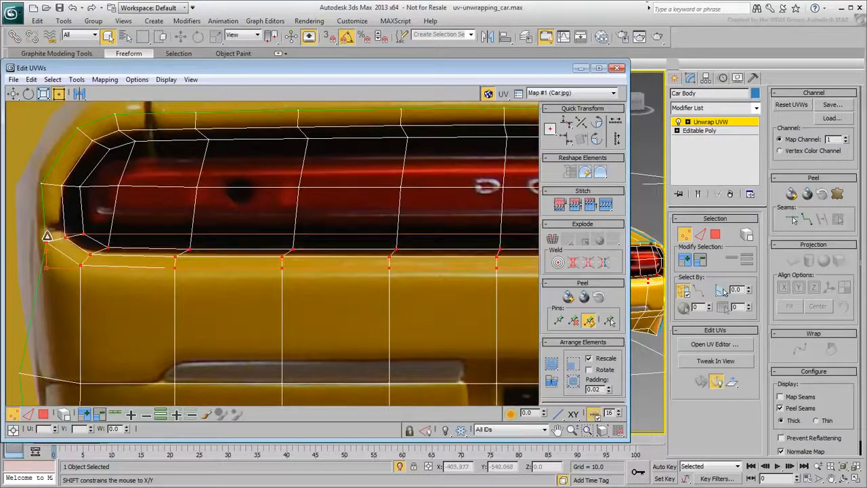
scroll(197, 187, "down", 3)
left_click_drag(405, 302, 36, 273)
scroll(40, 313, "up", 2)
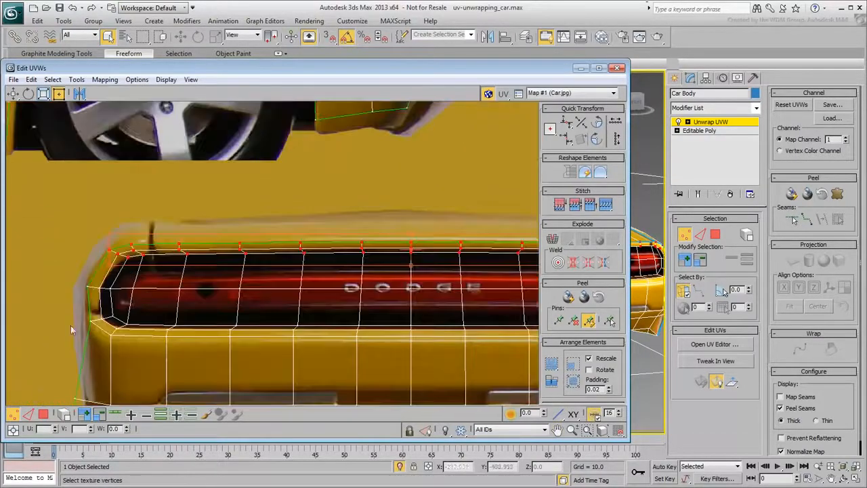
- Adjust the UV vertices around the taillight panel's left end to follow the rounded outline in the texture
left_click_drag(132, 232, 133, 232)
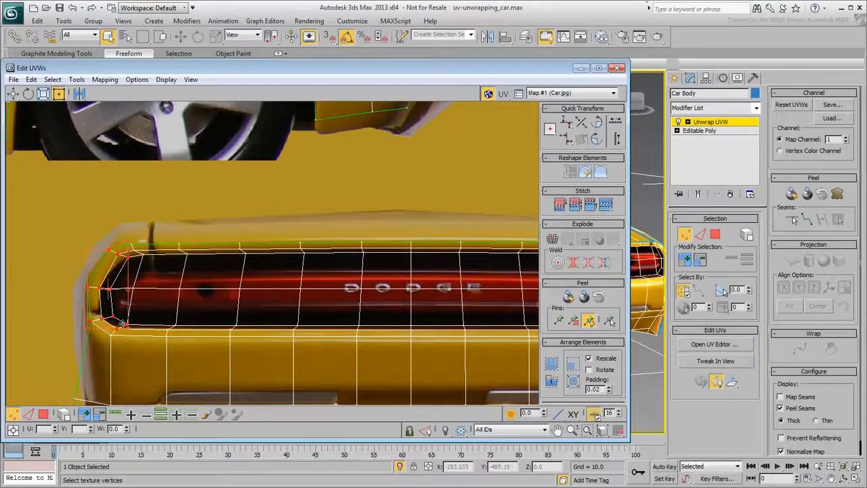
left_click_drag(127, 324, 120, 319)
left_click(55, 340)
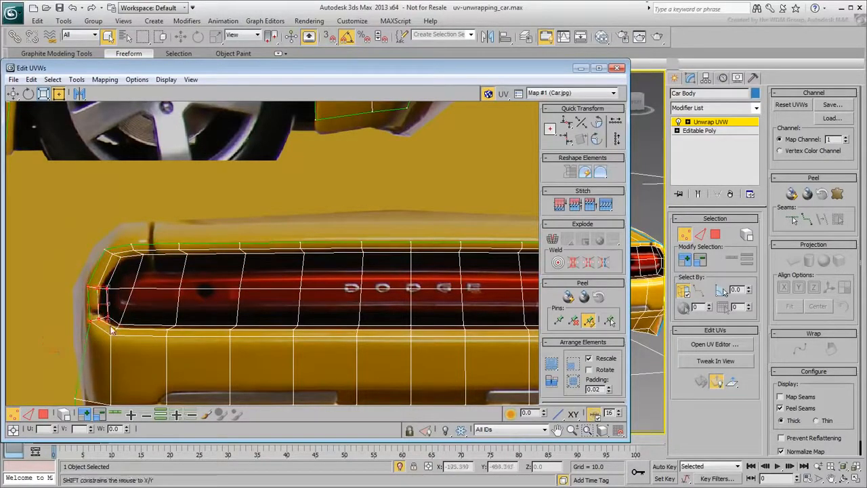
middle_click_drag(128, 317, 92, 323)
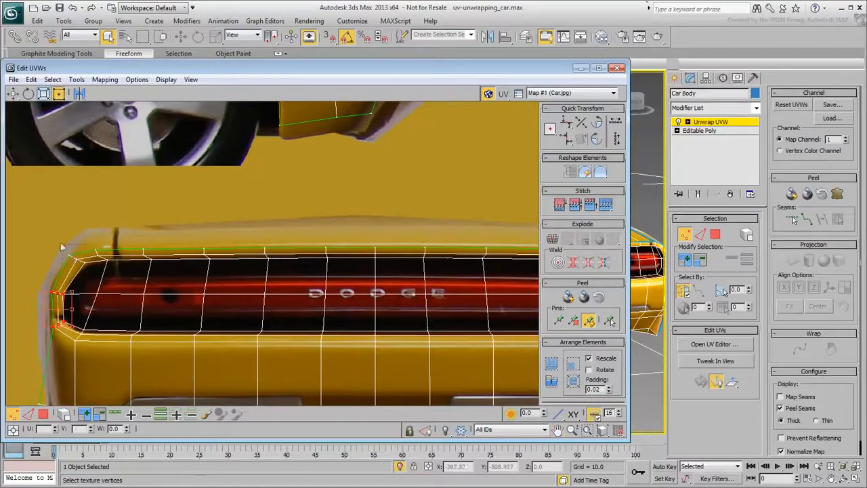
middle_click_drag(234, 318, 207, 305)
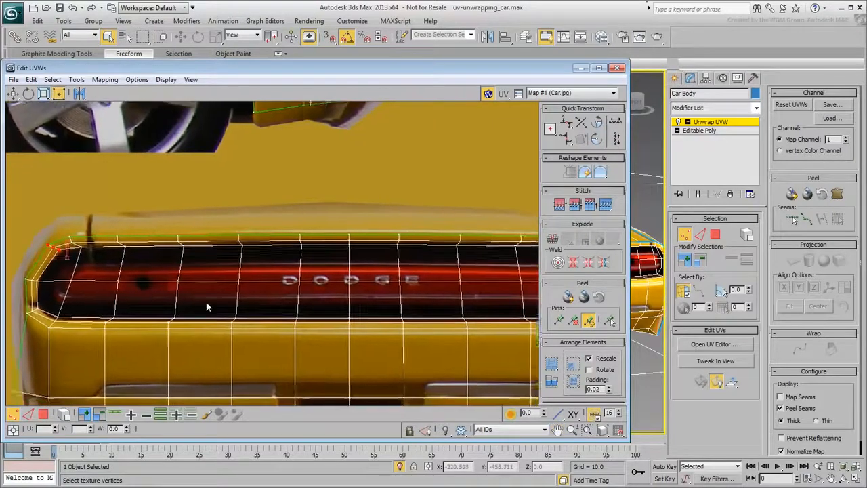
- Adjust the UV vertices around the taillight panel's right end to follow the rounded outline in the texture
scroll(207, 305, "down", 2)
middle_click_drag(262, 327, 228, 323)
middle_click_drag(405, 323, 273, 323)
scroll(366, 319, "up", 2)
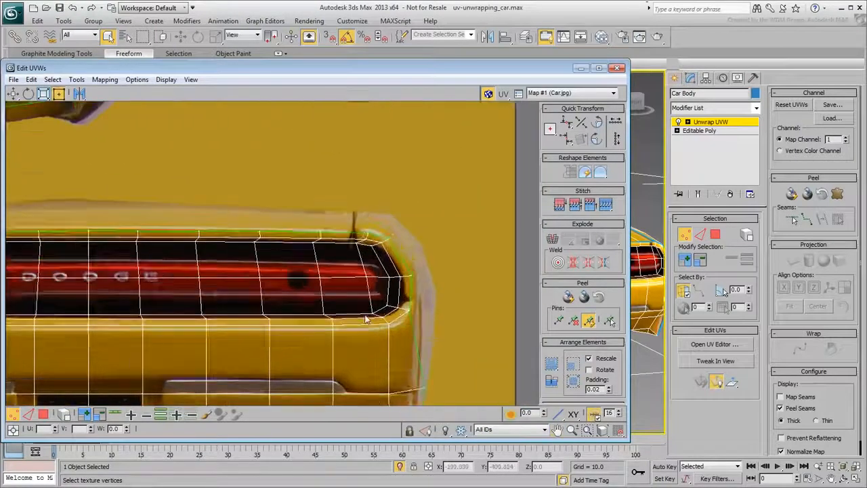
mouse_move(361, 316)
left_mouse_down()
mouse_move(353, 330)
mouse_move(365, 326)
left_mouse_up()
left_click(440, 299)
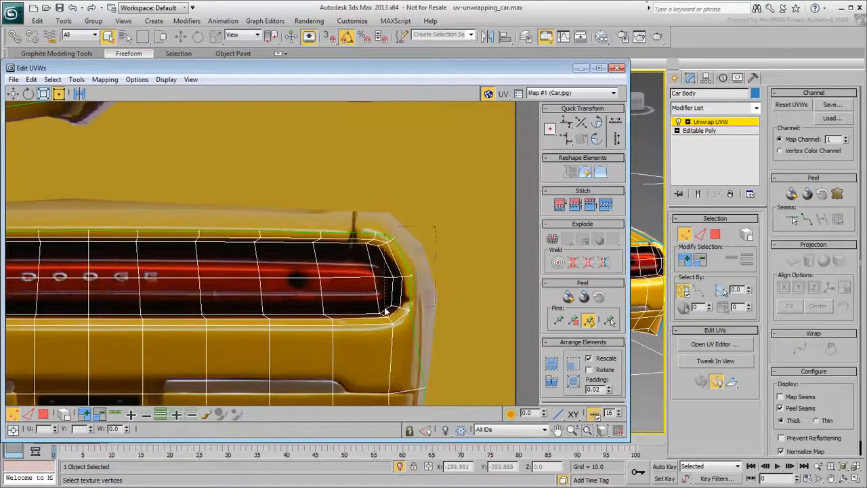
left_click_drag(378, 308, 398, 309)
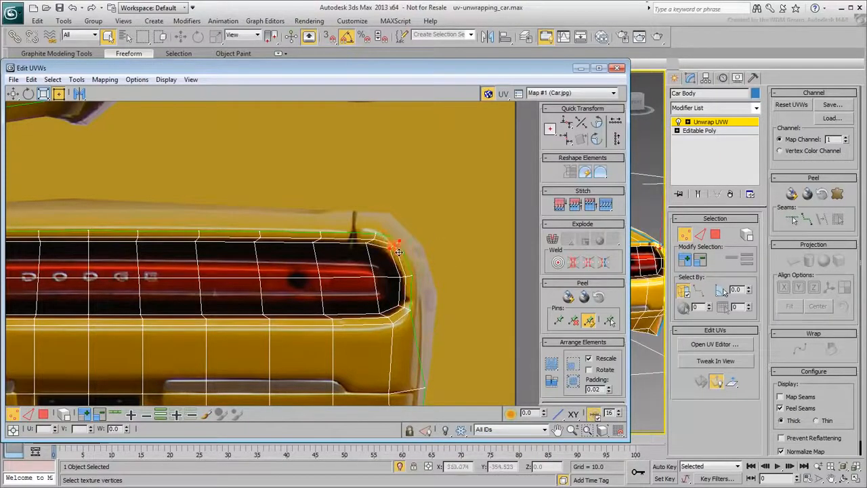
- Straighten the full vertex rows below and above the taillight strip once more, working across the whole rear shell
scroll(399, 319, "down", 3)
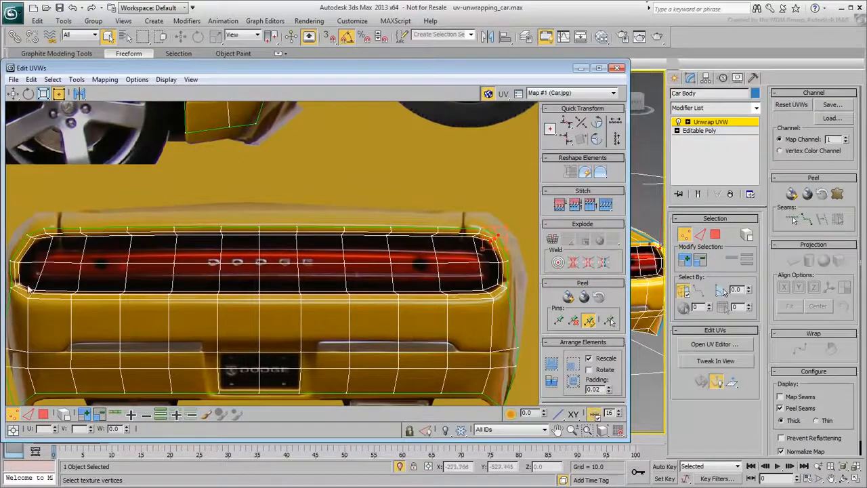
left_click_drag(494, 319, 25, 290)
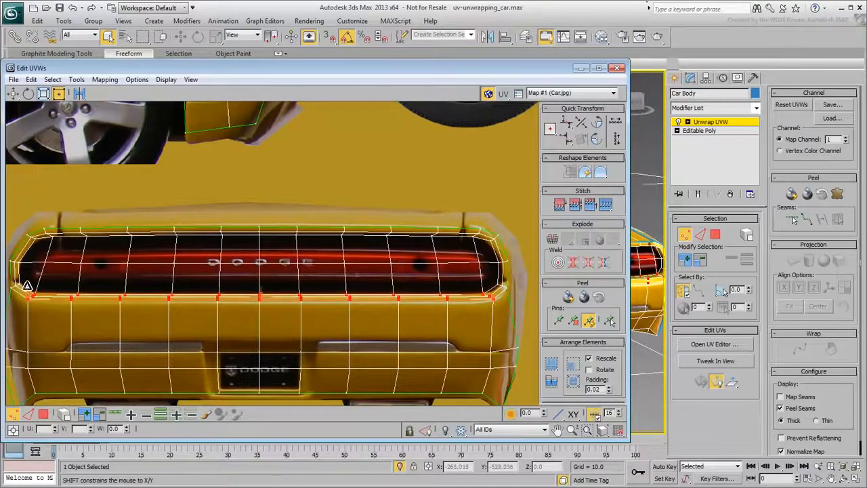
left_click_drag(493, 308, 493, 313)
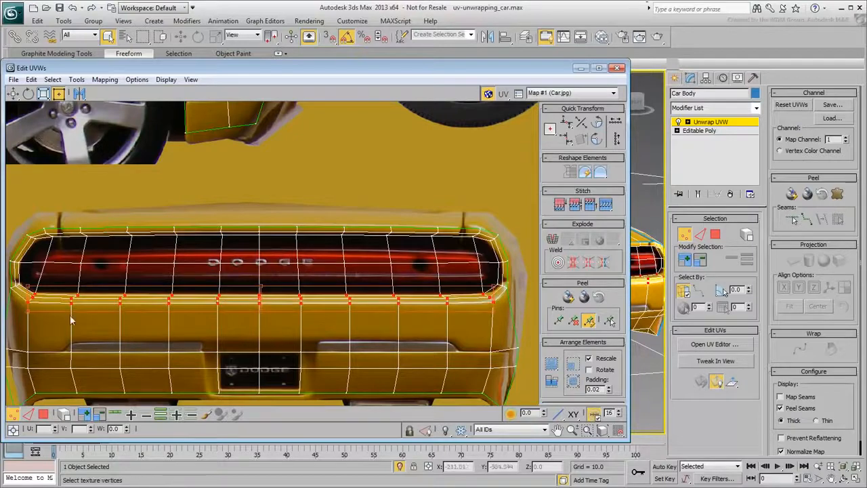
left_click_drag(43, 253, 483, 217)
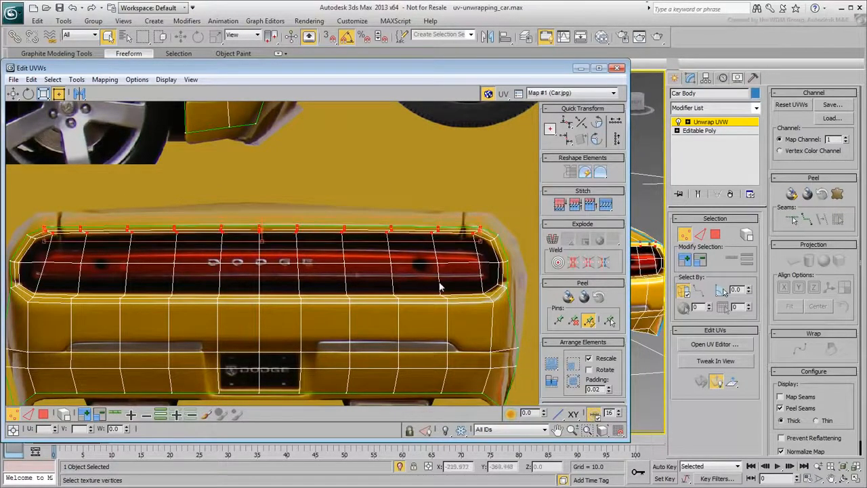
- Refine the vertices at the taillight's right end against the picture and compare the fit at the left end
scroll(440, 287, "up", 5)
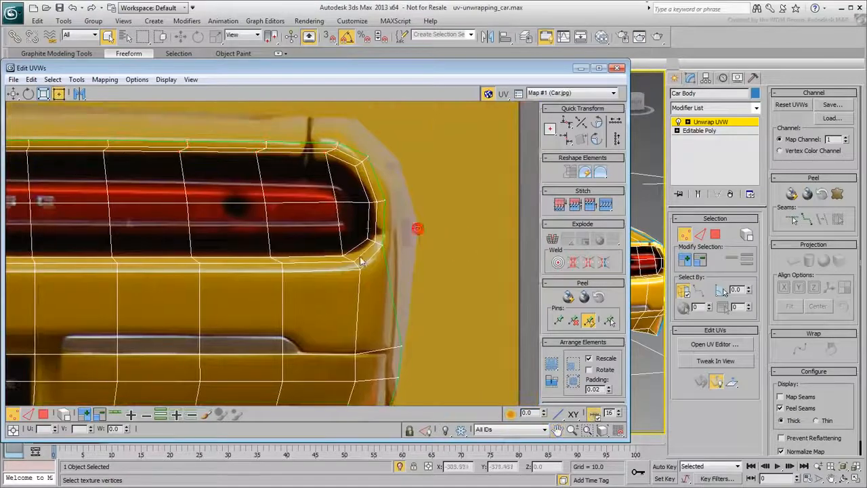
left_click_drag(372, 249, 379, 250)
left_click_drag(363, 214, 396, 203)
scroll(149, 236, "down", 3)
scroll(183, 278, "up", 3)
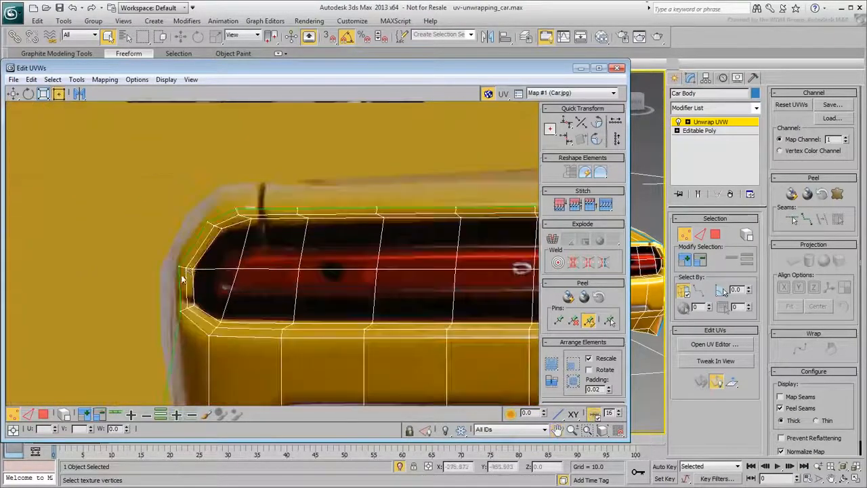
- Fit the UV vertices at the lower bumper corners on both sides of the rear shell to the pictured bumper
scroll(192, 269, "down", 5)
left_click_drag(138, 318, 144, 313)
scroll(135, 324, "up", 2)
middle_click_drag(409, 285, 162, 294)
left_click_drag(390, 319, 385, 316)
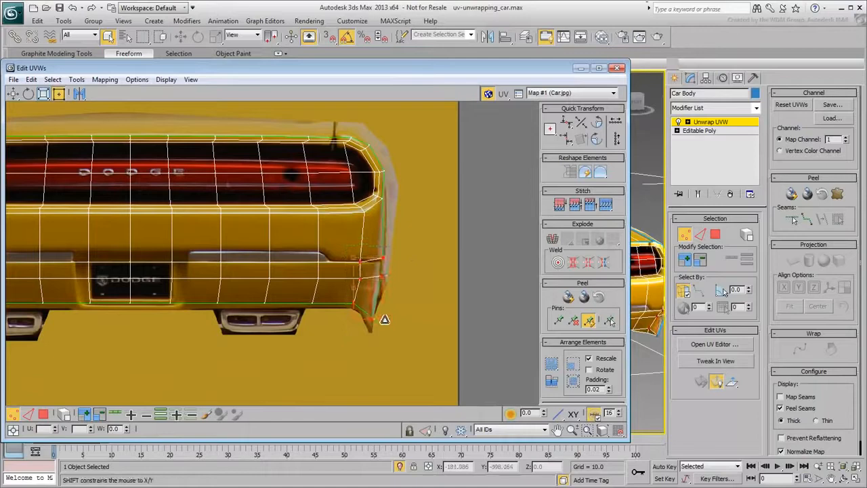
- Narrow the UV editor to expose the car's rear in the viewport, and pull the rear shell's left-side vertices inward
middle_click_drag(143, 326, 326, 321)
left_click_drag(629, 102, 344, 115)
middle_click_drag(552, 227, 511, 303, "alt")
scroll(149, 267, "down", 3)
middle_click_drag(17, 270, 68, 269)
scroll(68, 269, "up", 2)
left_click_drag(114, 214, 52, 328)
left_click_drag(63, 235, 73, 236)
- Select the vertices at the rear shell's lower right bumper corner and pull them slightly inward
middle_click_drag(177, 254, 67, 256)
middle_click_drag(229, 253, 60, 260)
middle_click_drag(166, 257, 109, 254)
left_click_drag(157, 237, 162, 289)
left_click_drag(187, 321, 178, 319)
- Orbit to the car's rear and shift the vertices at the taillight's upper right corner slightly inward
middle_click_drag(474, 329, 495, 314, "alt")
scroll(102, 224, "down", 4)
middle_click_drag(102, 220, 193, 269)
scroll(216, 234, "up", 4)
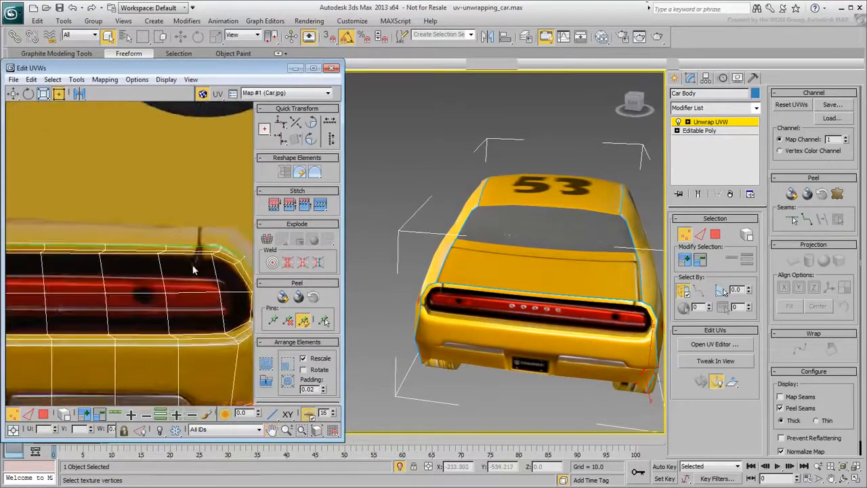
left_click_drag(219, 249, 197, 252)
- Shift the vertices at the taillight's upper left corner slightly inward to match the opposite side
middle_click_drag(55, 259, 241, 259)
middle_click_drag(31, 252, 245, 254)
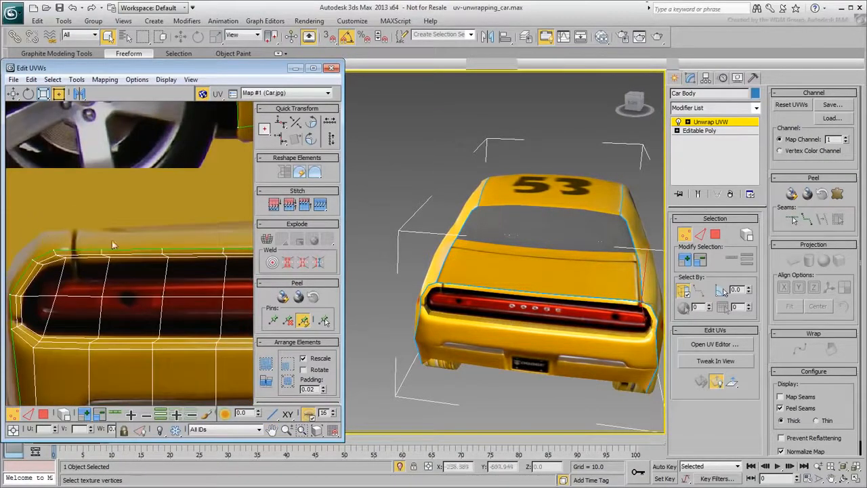
scroll(54, 254, "down", 3)
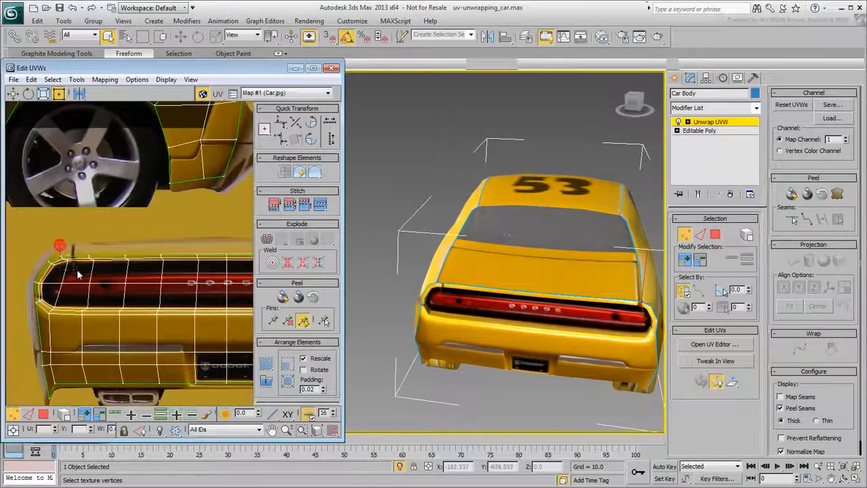
left_click_drag(69, 264, 75, 265)
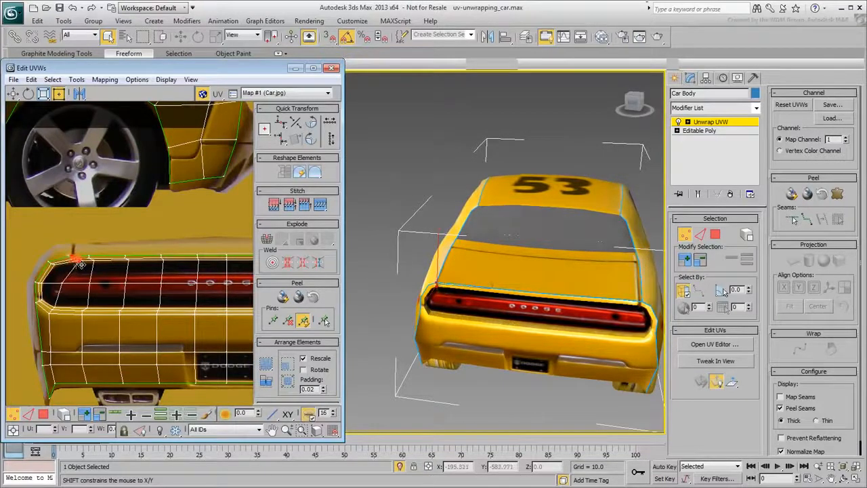
- Examine the textured car from the front and rear together with the complete UV layout over the car texture
middle_click_drag(433, 271, 440, 338, "alt")
scroll(103, 241, "down", 2)
scroll(102, 241, "down", 3)
scroll(107, 266, "down", 4)
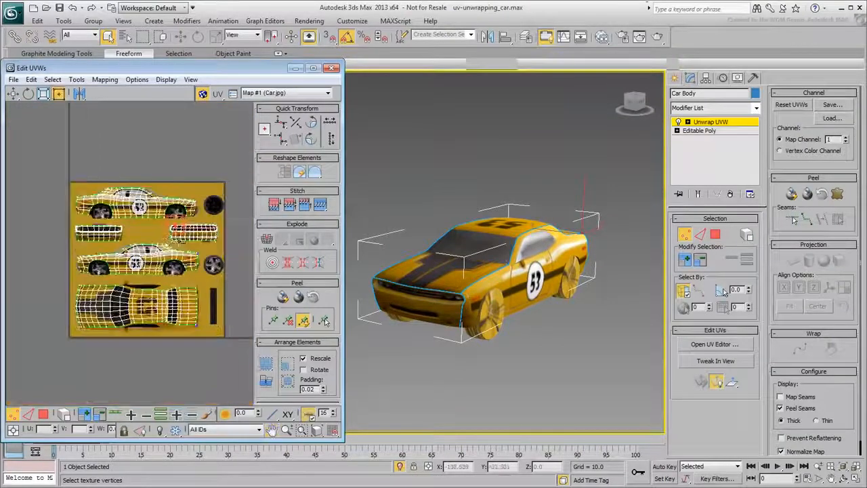
middle_click_drag(135, 264, 112, 264)
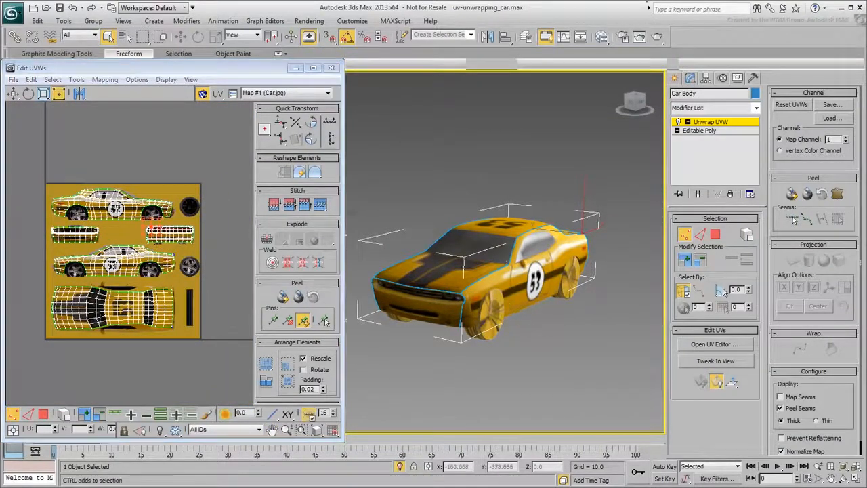
scroll(514, 312, "up", 3)
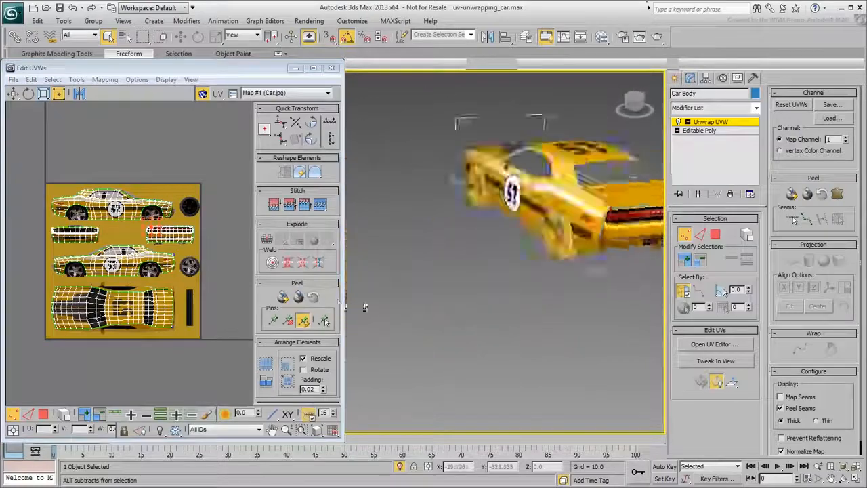